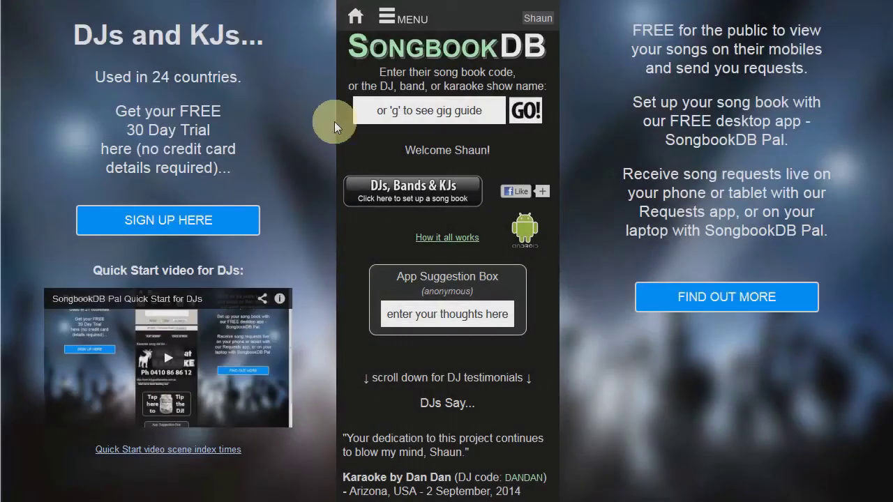
From the DJ song book registration page, start the PCDJ Karaoki Requests Plugin sign-up
{"action": "left_click", "coordinate": [389, 19]}
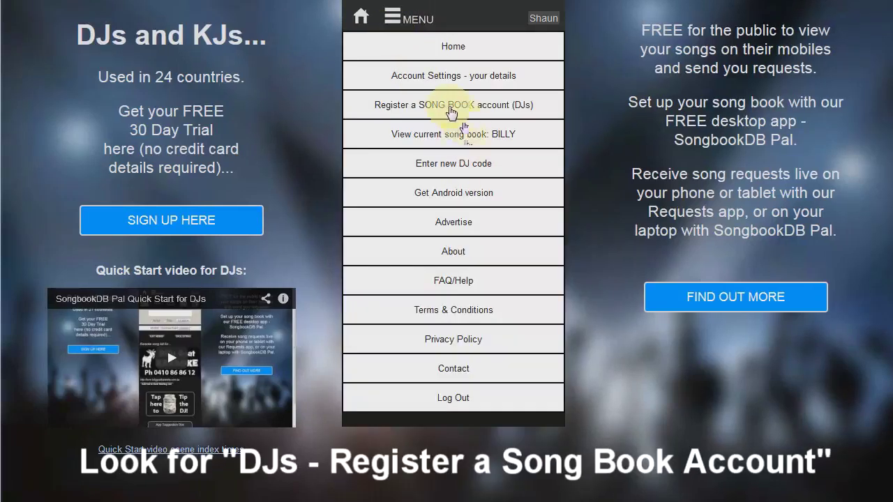
{"action": "left_click", "coordinate": [451, 113]}
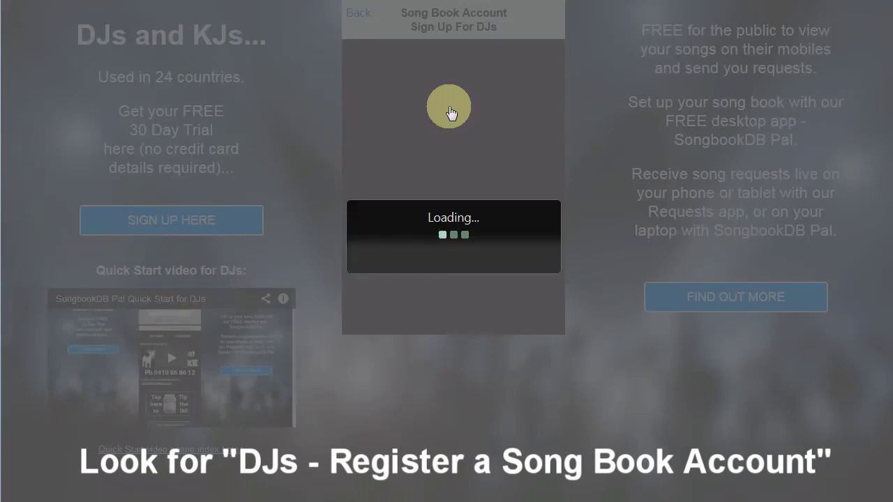
{"action": "scroll", "coordinate": [583, 173], "scroll_direction": "down", "scroll_amount": 4}
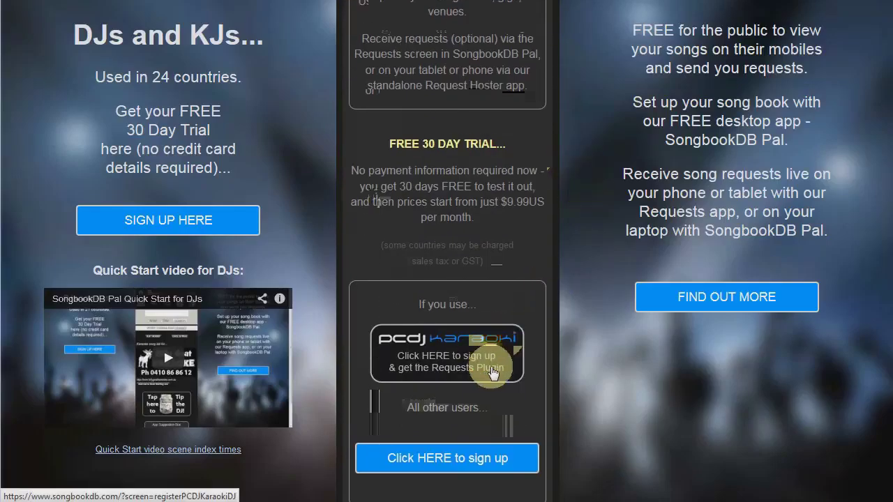
{"action": "left_click", "coordinate": [493, 368]}
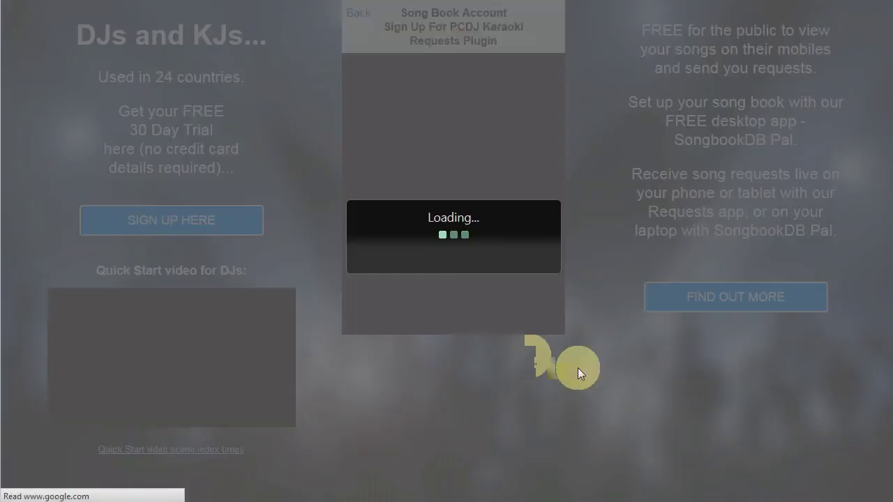
{"action": "scroll", "coordinate": [604, 251], "scroll_direction": "down", "scroll_amount": 12}
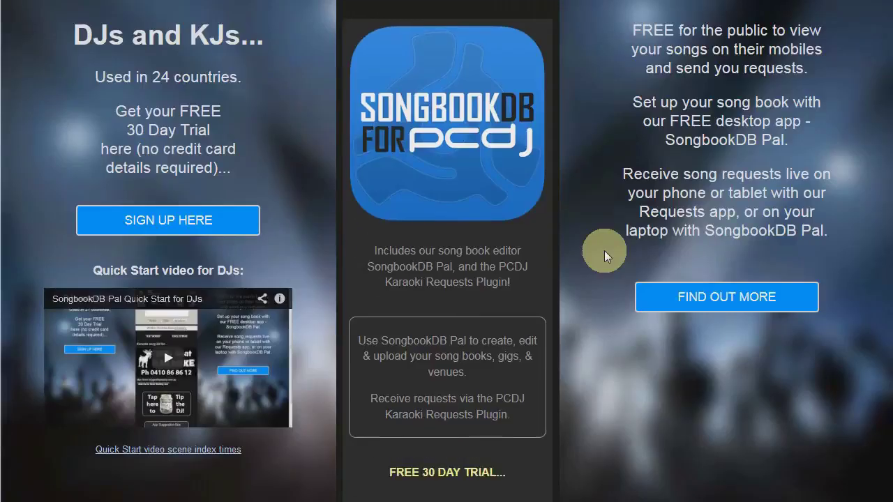
Enter show name 'DJ Tommo', country United States and gig area Florida
{"action": "scroll", "coordinate": [604, 253], "scroll_direction": "down", "scroll_amount": 1}
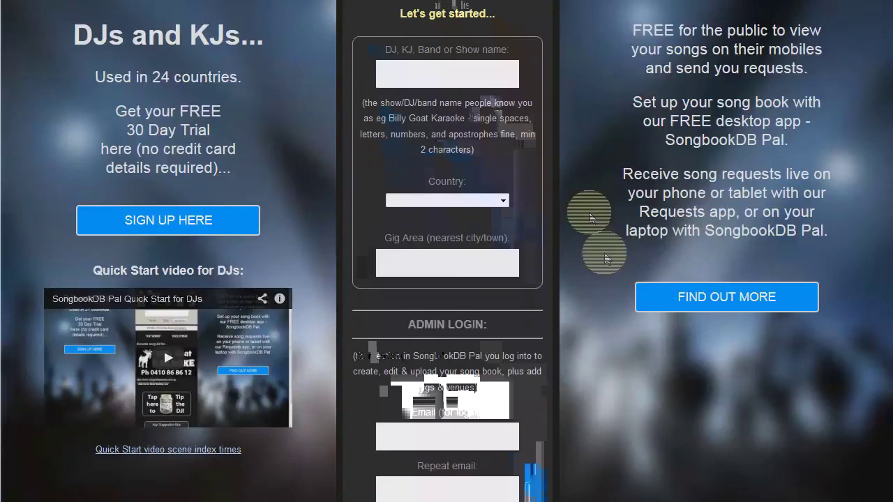
{"action": "left_click", "coordinate": [475, 76]}
{"action": "type", "text": "DJ Tommo"}
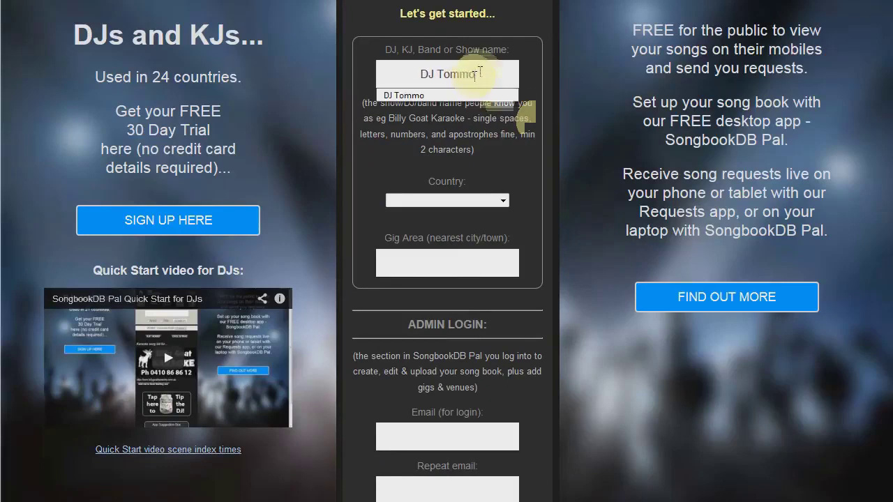
{"action": "left_click", "coordinate": [499, 200]}
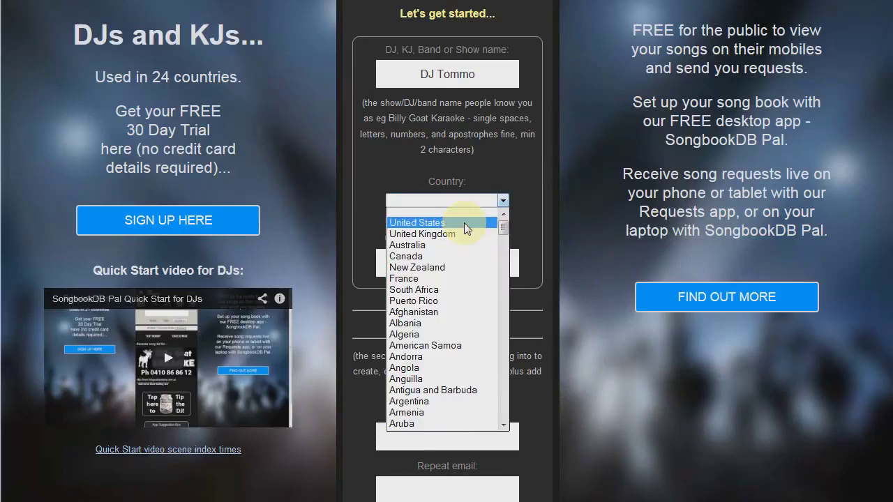
{"action": "left_click", "coordinate": [465, 222]}
{"action": "left_click", "coordinate": [444, 261]}
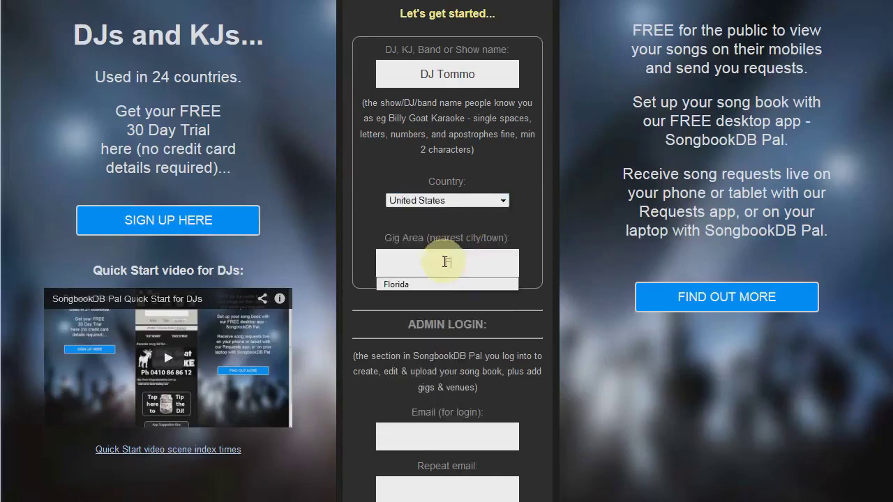
{"action": "type", "text": "Florida"}
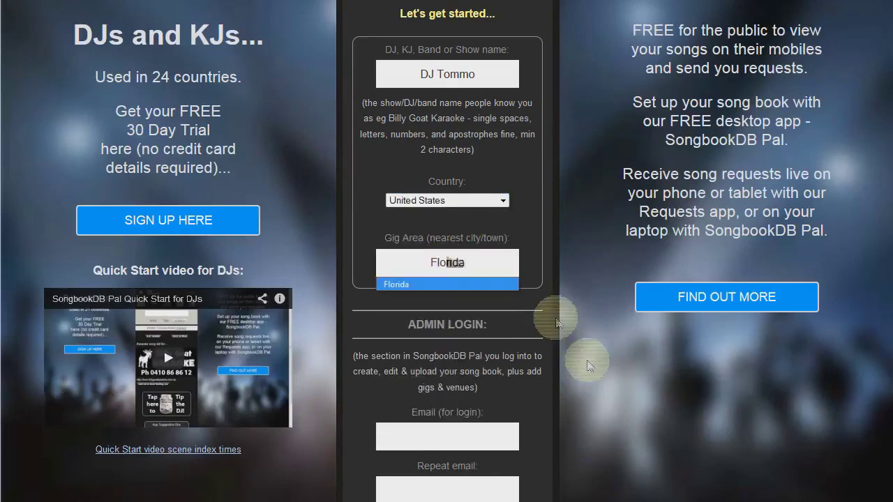
{"action": "left_click", "coordinate": [587, 360]}
Fill in the login email twice and enter a matching account password twice
{"action": "scroll", "coordinate": [593, 333], "scroll_direction": "down", "scroll_amount": 1}
{"action": "scroll", "coordinate": [598, 336], "scroll_direction": "down", "scroll_amount": 4}
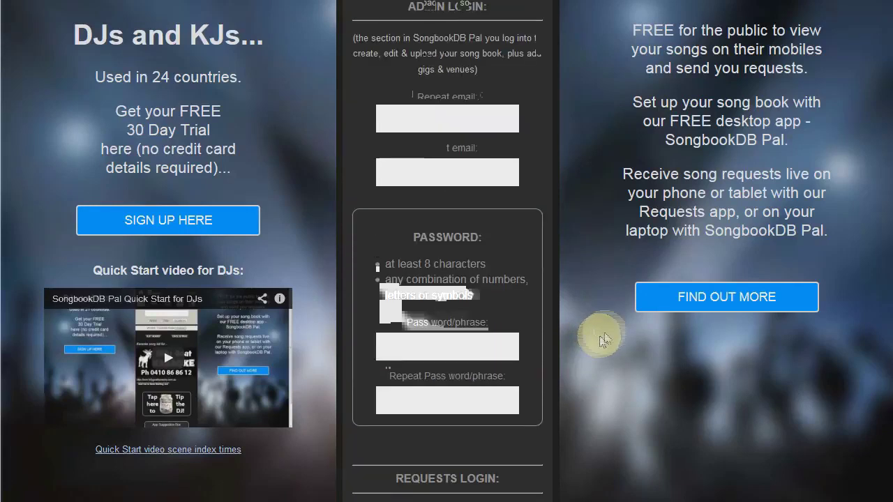
{"action": "left_click", "coordinate": [453, 119]}
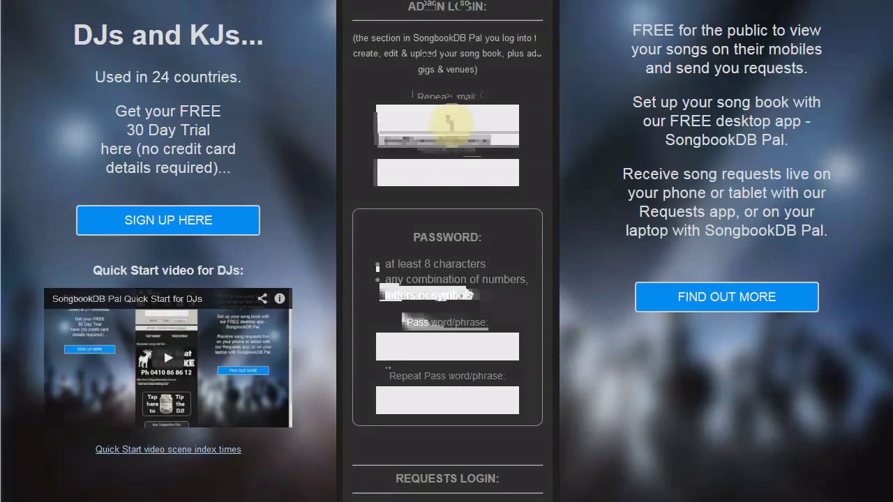
{"action": "left_click", "coordinate": [450, 145]}
{"action": "left_click", "coordinate": [453, 174]}
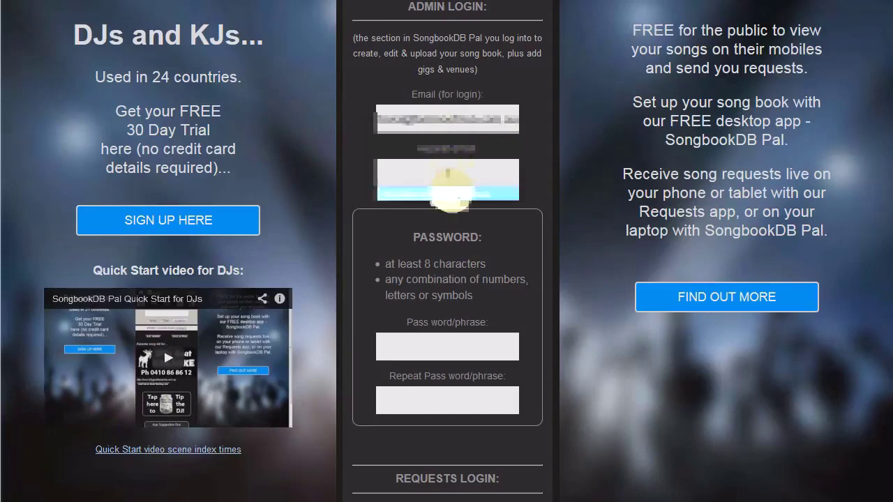
{"action": "left_click", "coordinate": [454, 189]}
{"action": "left_click", "coordinate": [461, 347]}
{"action": "type", "text": "********"}
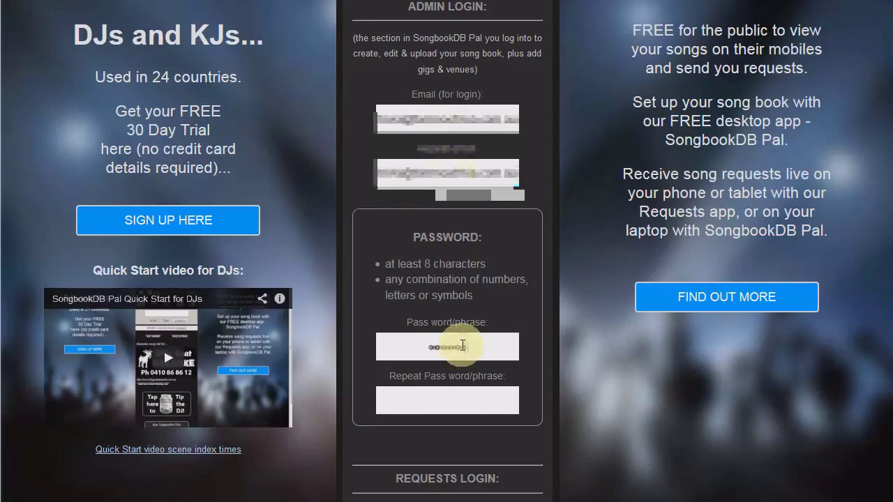
{"action": "left_click", "coordinate": [508, 394]}
{"action": "type", "text": "********"}
{"action": "scroll", "coordinate": [599, 379], "scroll_direction": "down", "scroll_amount": 6}
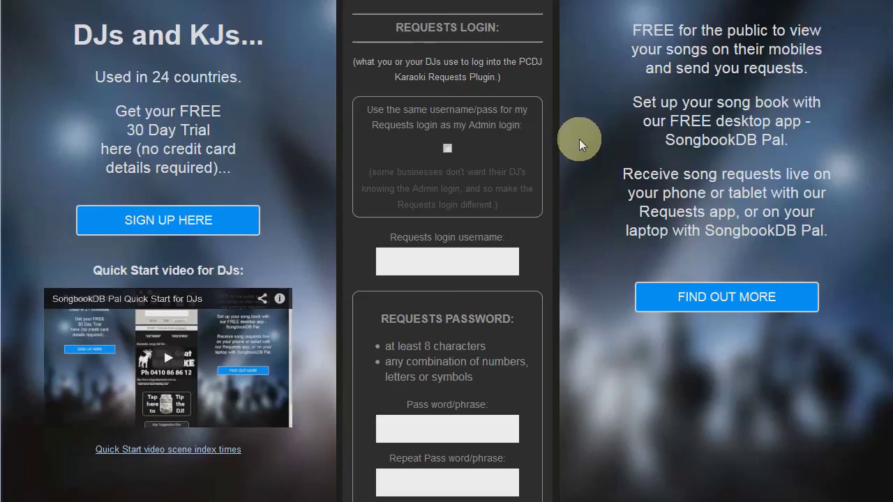
Reuse the admin login for requests and answer 'We know people, good people' for how you heard
{"action": "left_click", "coordinate": [447, 147]}
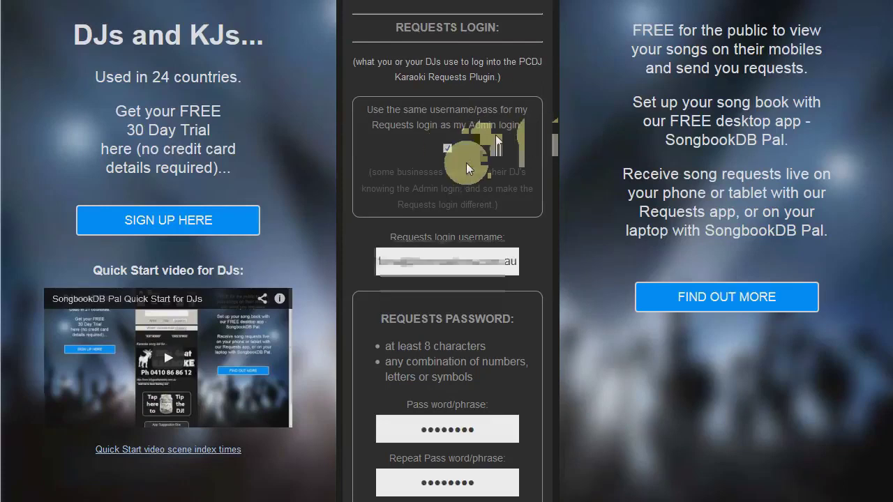
{"action": "scroll", "coordinate": [596, 297], "scroll_direction": "down", "scroll_amount": 5}
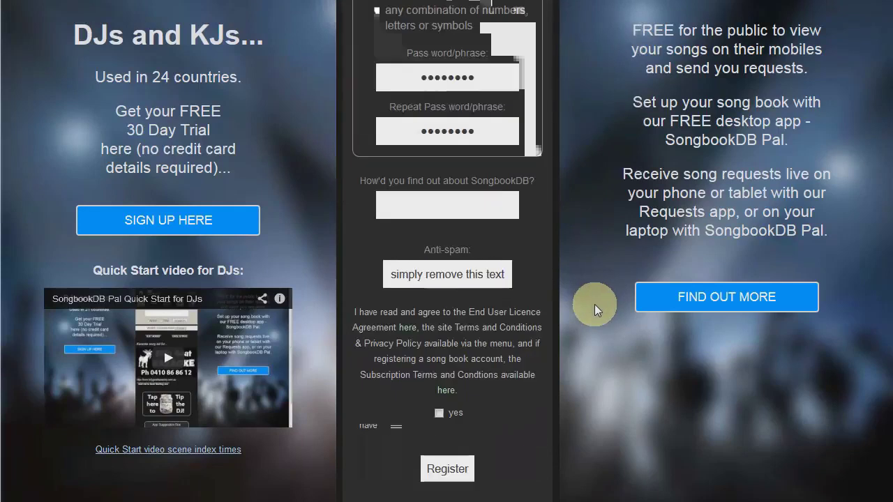
{"action": "left_click", "coordinate": [444, 203]}
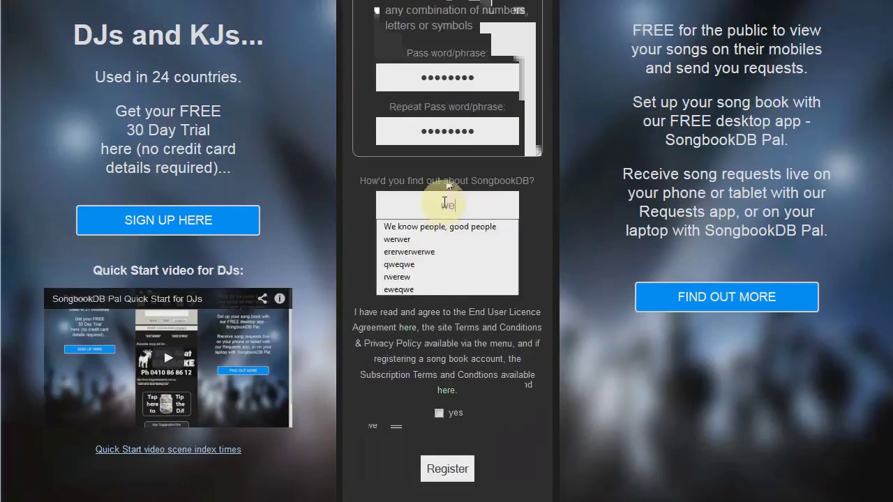
{"action": "left_click", "coordinate": [441, 228]}
Clear the anti-spam box, agree to the terms, and submit the registration
{"action": "triple_click", "coordinate": [470, 274]}
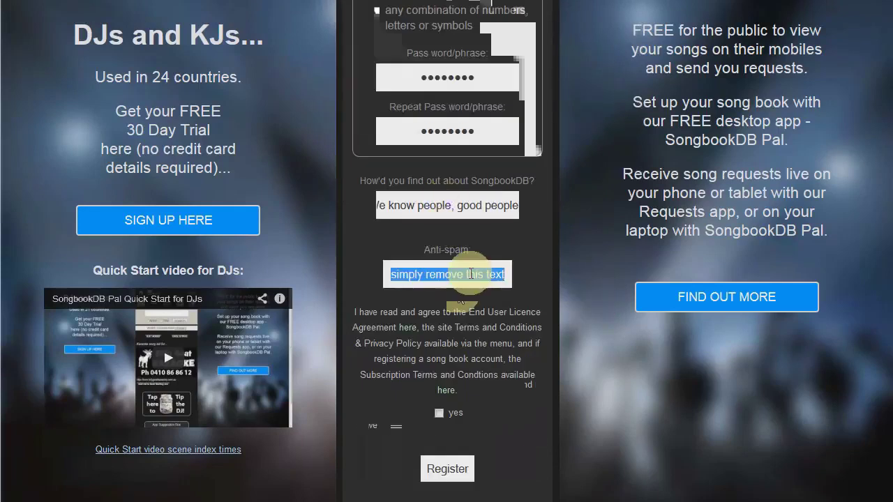
{"action": "key", "text": "BackSpace"}
{"action": "left_click", "coordinate": [439, 413]}
{"action": "left_click", "coordinate": [440, 469]}
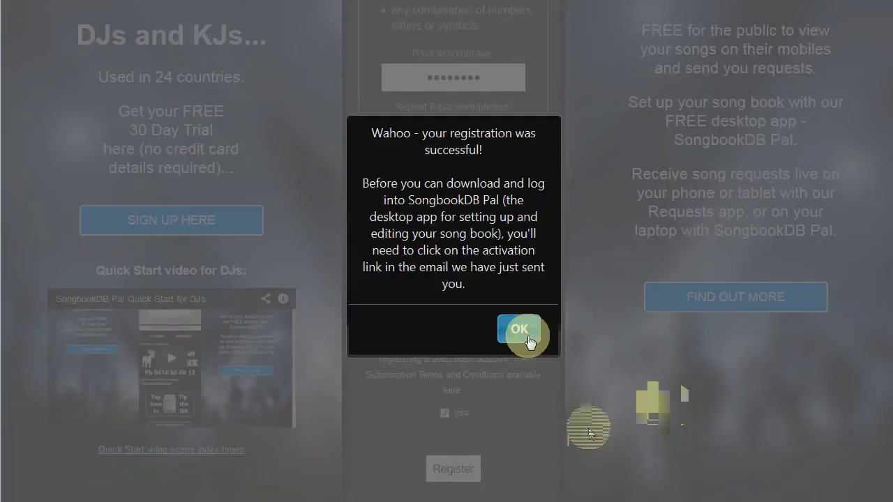
{"action": "left_click", "coordinate": [527, 334]}
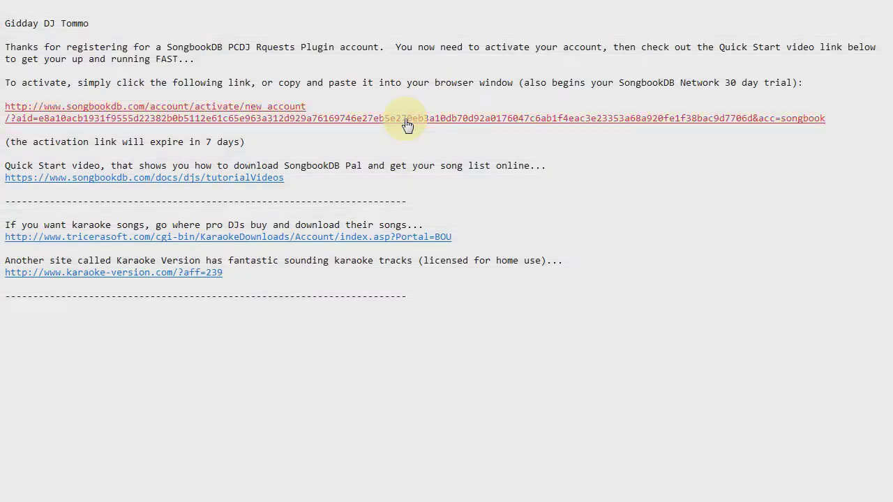
Follow the account activation link in the welcome email
{"action": "left_click", "coordinate": [407, 124]}
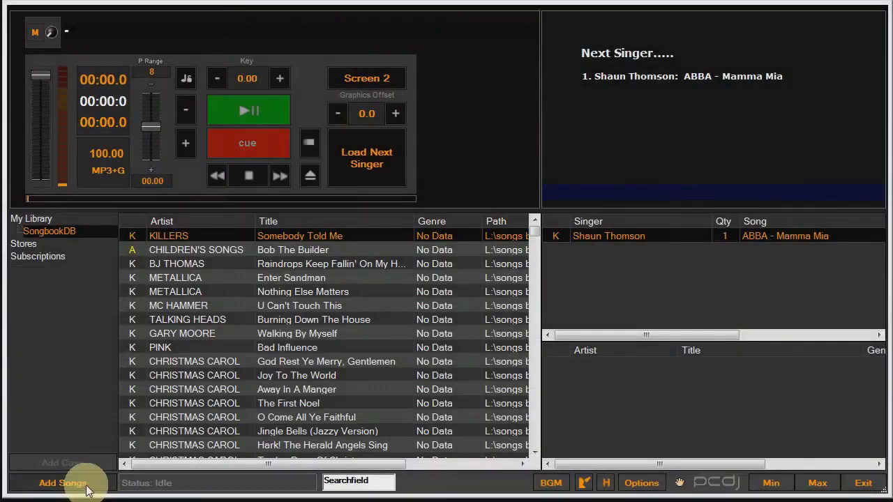
Export the SongbookDB case as 'My Library - SongbookDB.TSV' in the PCDJ Karaoki folder
{"action": "right_click", "coordinate": [75, 231]}
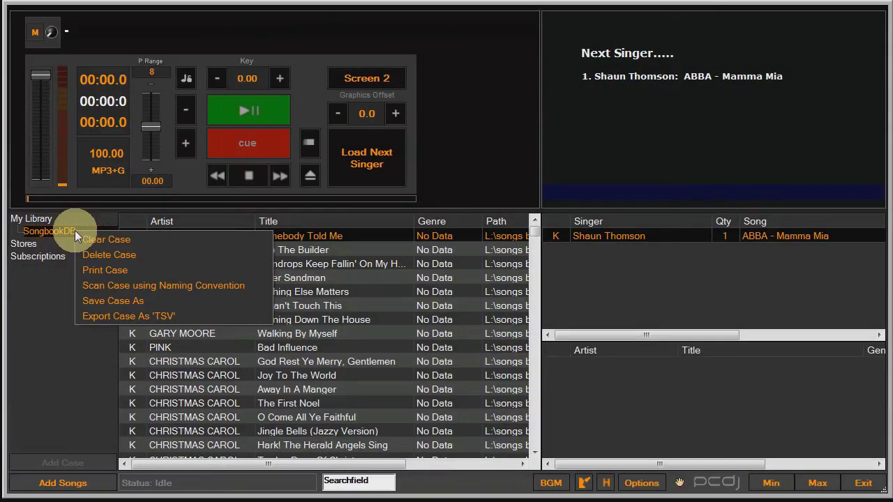
{"action": "left_click", "coordinate": [109, 317]}
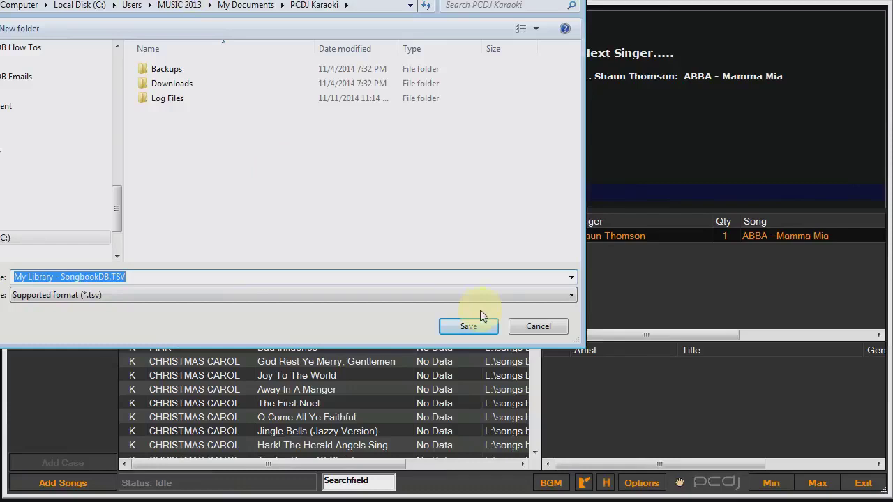
{"action": "left_click", "coordinate": [468, 327]}
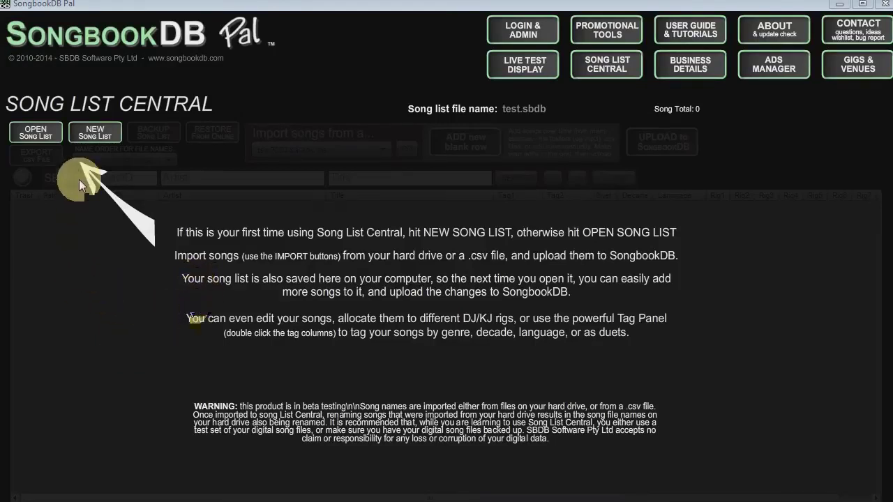
Create a new song list file named test2
{"action": "left_click", "coordinate": [97, 140]}
{"action": "type", "text": "test2"}
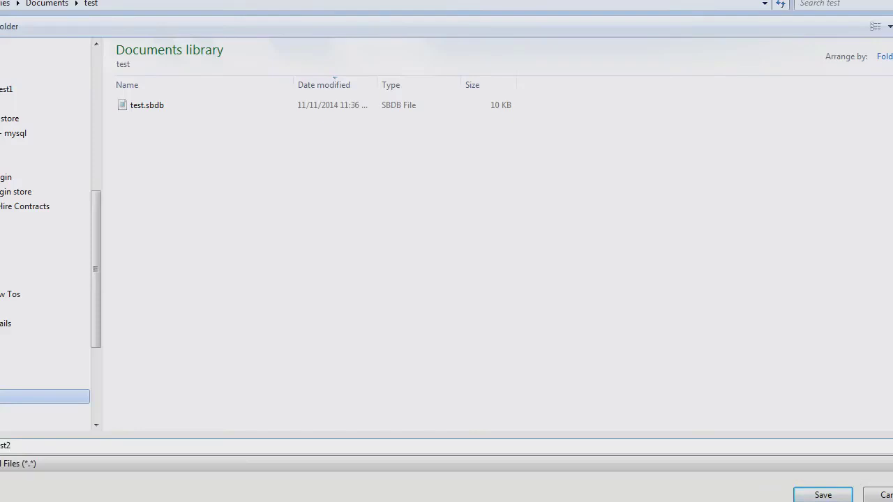
{"action": "key", "text": "Return"}
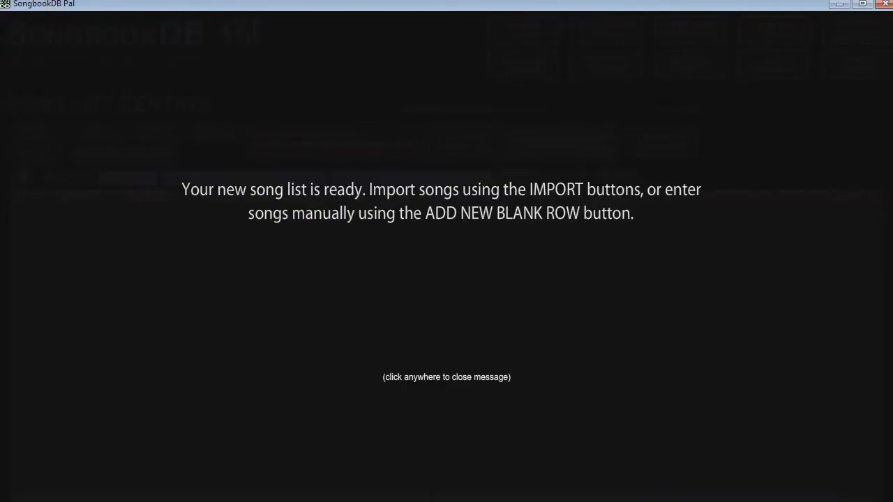
{"action": "left_click", "coordinate": [264, 384]}
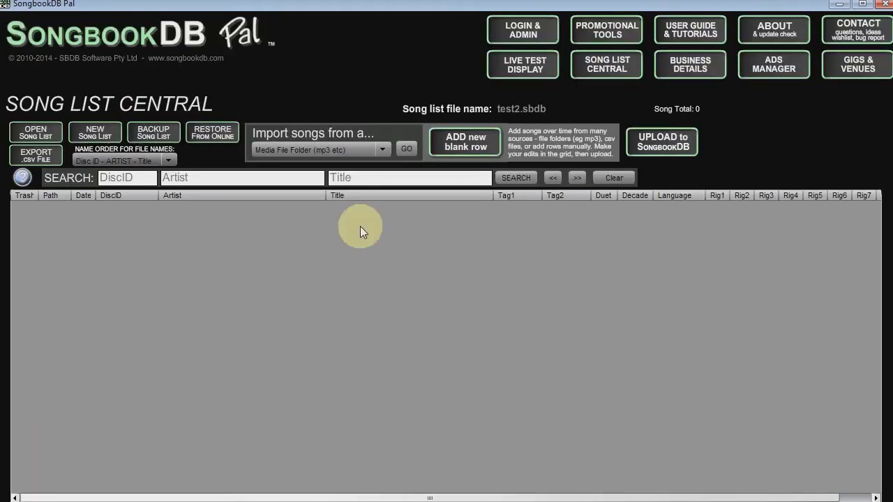
Import My Library - SongbookDB.TSV as a PCDJ Karaoki .tsv file into Rig 1
{"action": "left_click", "coordinate": [364, 151]}
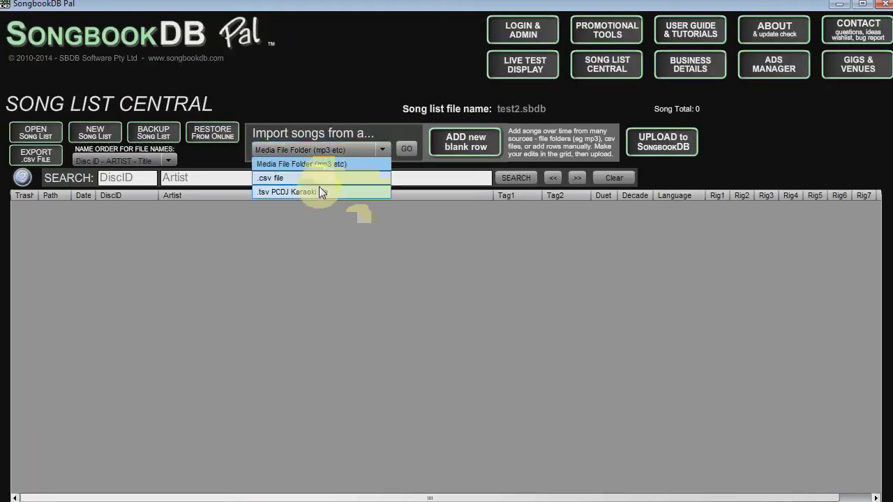
{"action": "left_click", "coordinate": [319, 192]}
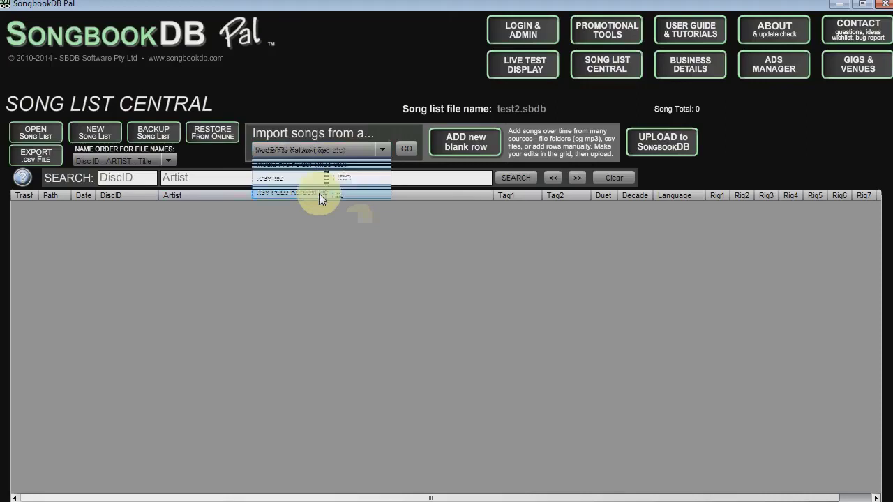
{"action": "left_click", "coordinate": [410, 151]}
{"action": "left_click", "coordinate": [402, 243]}
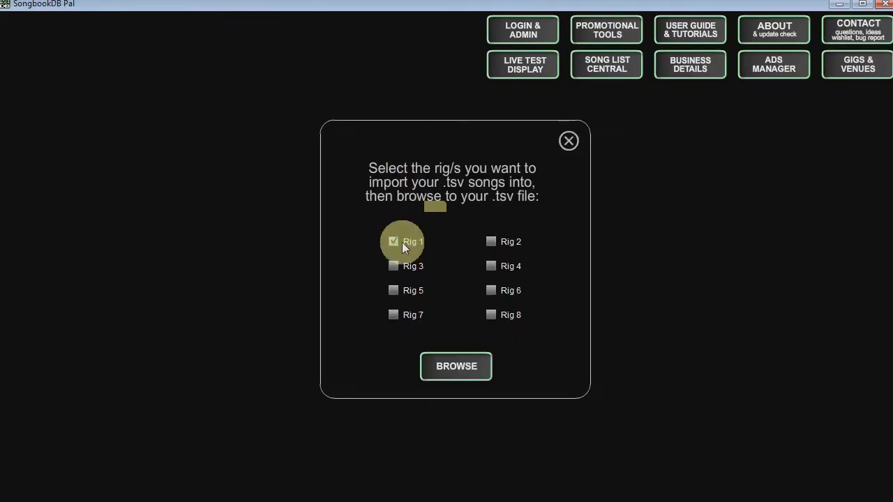
{"action": "left_click", "coordinate": [446, 368]}
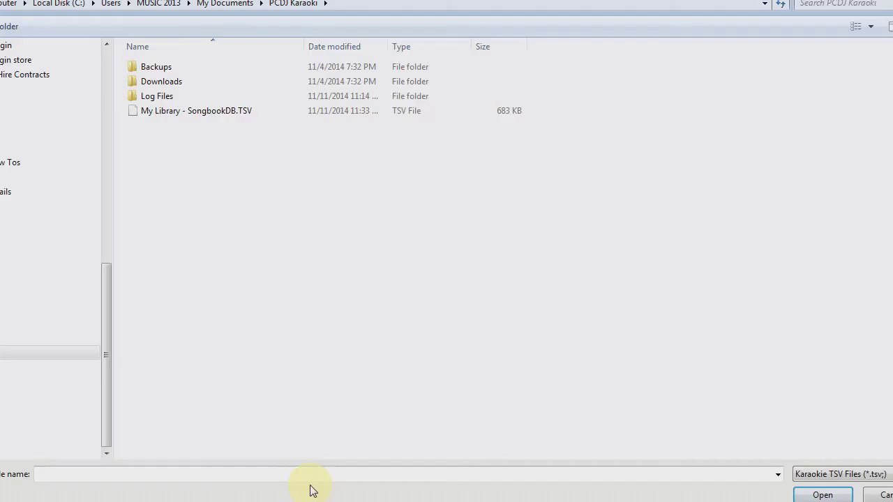
{"action": "double_click", "coordinate": [155, 112]}
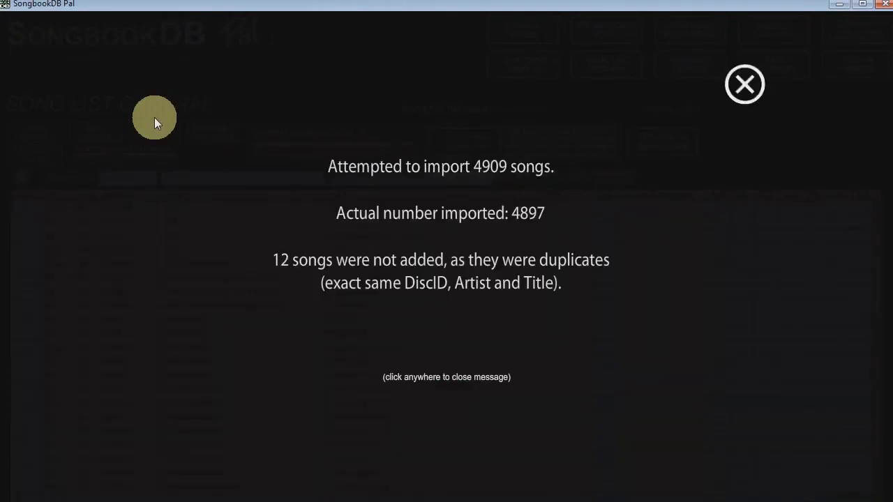
{"action": "left_click", "coordinate": [744, 97]}
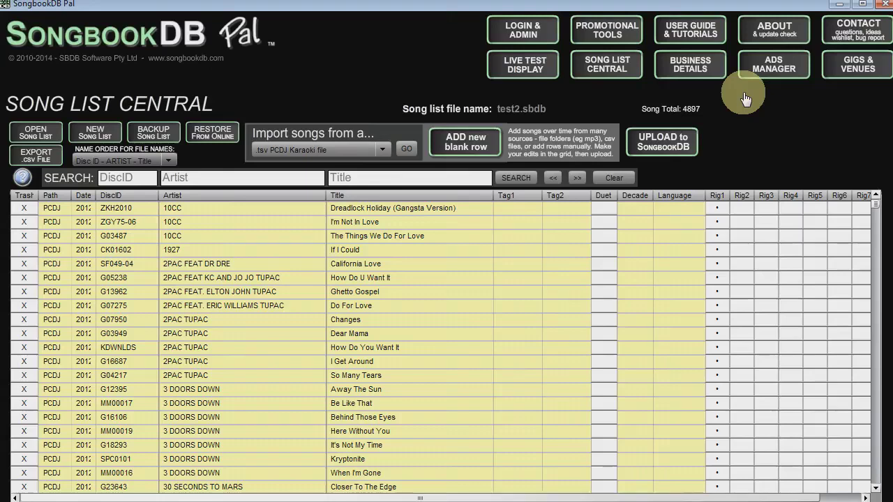
Upload the test2 song list to SongbookDB, confirming the overwrite of the online list
{"action": "left_click", "coordinate": [665, 145]}
{"action": "left_click", "coordinate": [454, 293]}
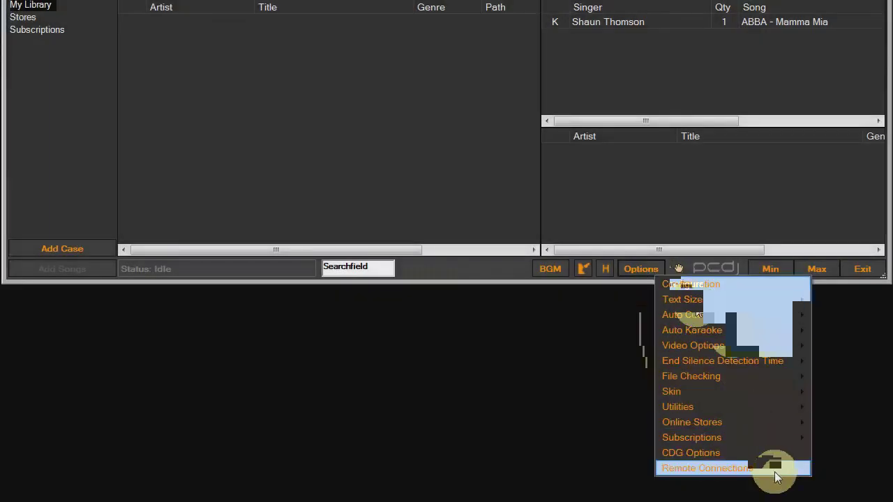
Enable remote connections in Karaoki's Remote Connections settings
{"action": "left_click", "coordinate": [774, 471]}
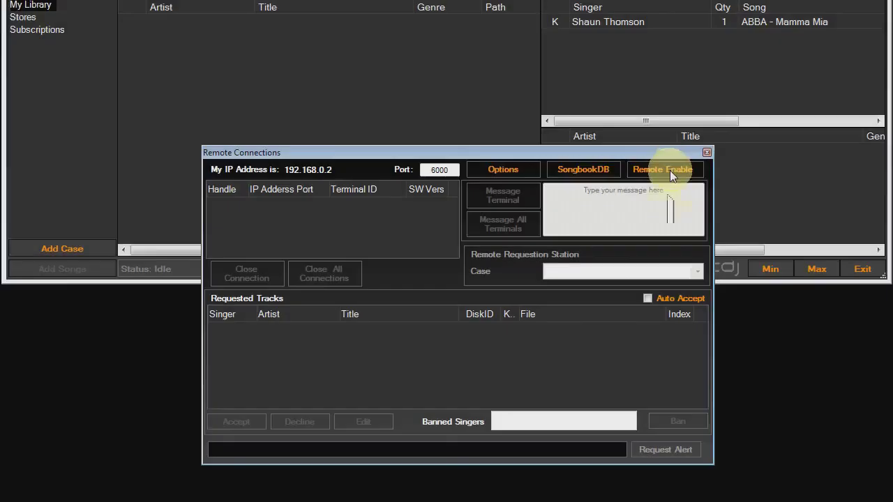
{"action": "left_click", "coordinate": [670, 170]}
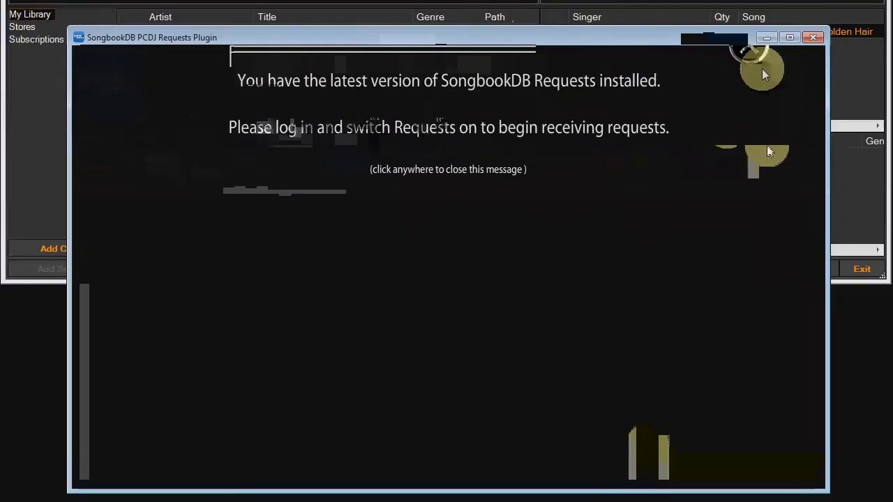
Dismiss the version notice, close the Requests plugin, and quit Karaoki to restart both
{"action": "left_click", "coordinate": [755, 54]}
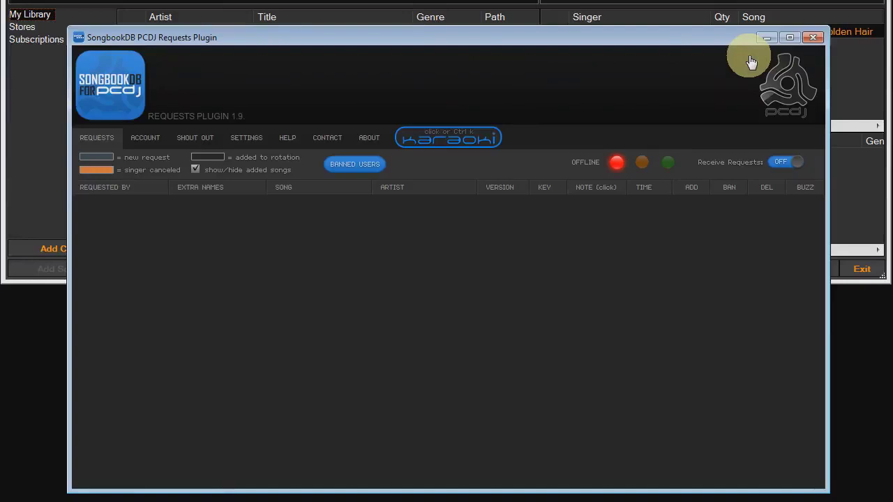
{"action": "left_click", "coordinate": [815, 37]}
{"action": "left_click", "coordinate": [860, 282]}
{"action": "left_click", "coordinate": [255, 219]}
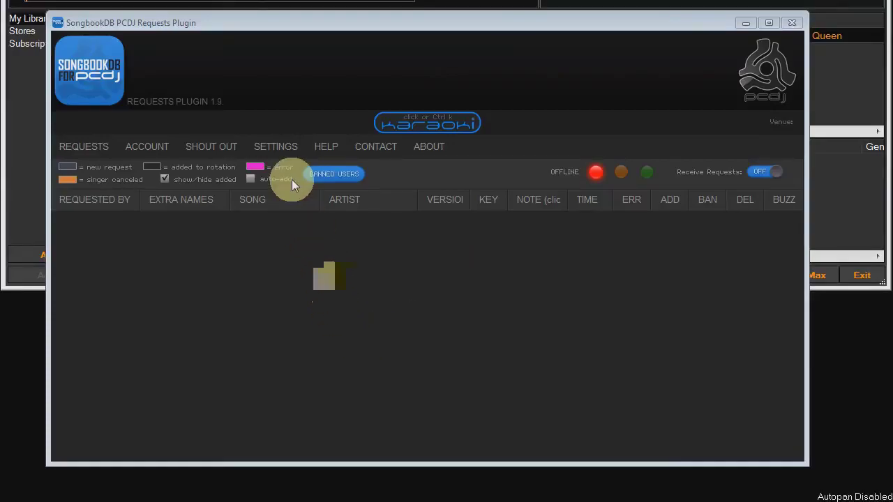
Show the plugin settings with the Karaoki connection on port 6000 at 127.0.0.1
{"action": "left_click", "coordinate": [279, 148]}
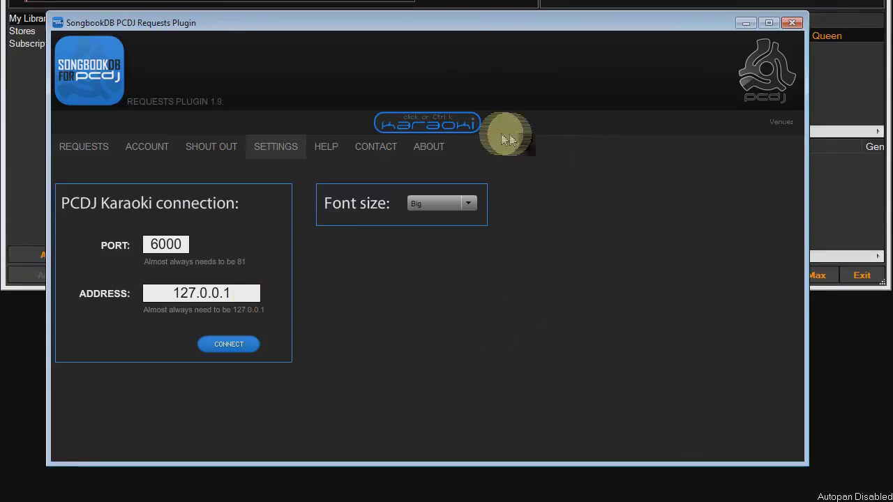
Check Karaoki's Remote Connections list for the plugin on 127.0.0.1:6000, then bring the plugin back to front
{"action": "left_click", "coordinate": [427, 126]}
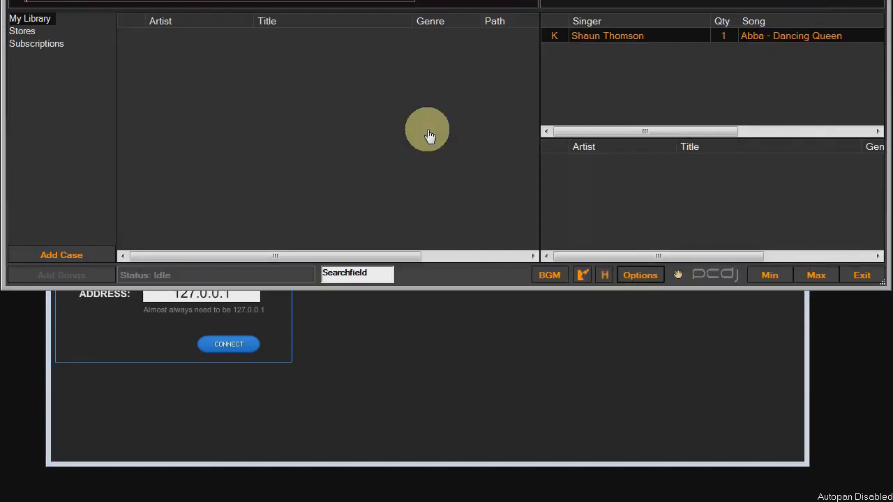
{"action": "left_click", "coordinate": [641, 275]}
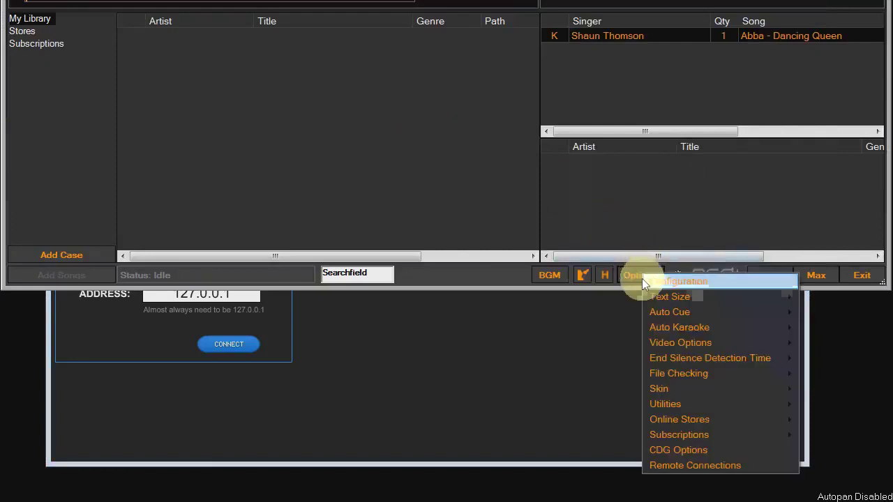
{"action": "left_click", "coordinate": [675, 464]}
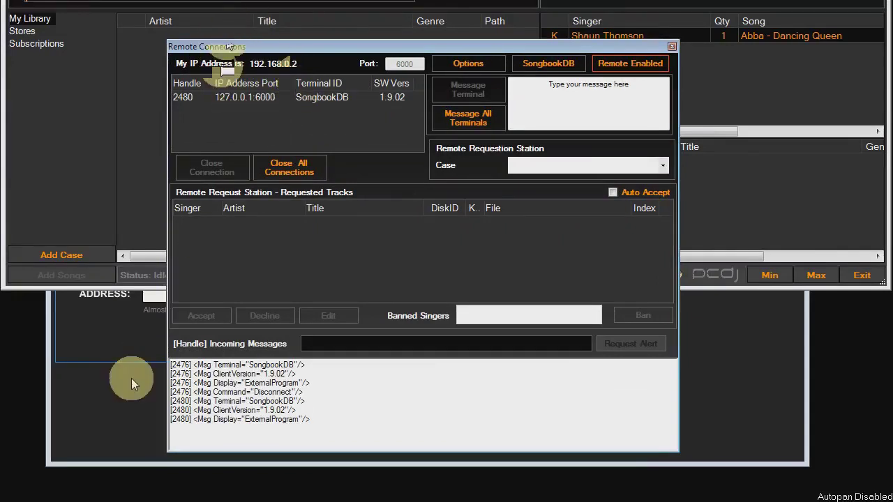
{"action": "left_click", "coordinate": [125, 403]}
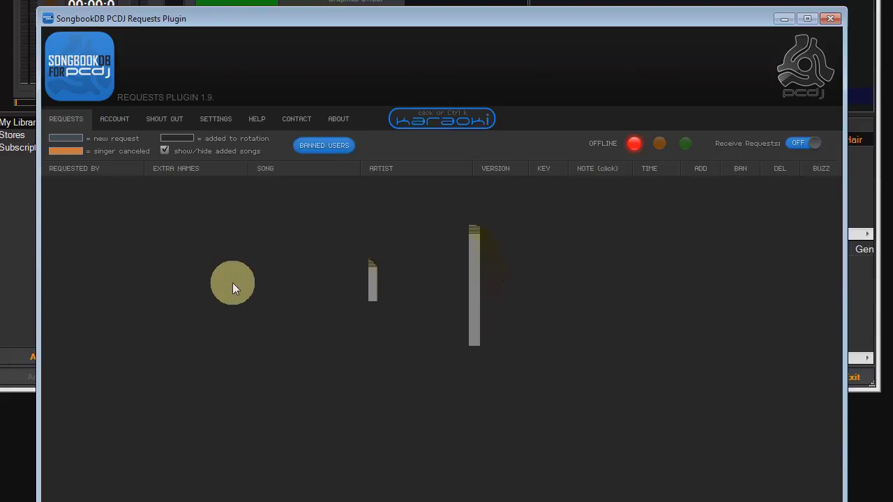
Look through the plugin's Account and Shout Out pages, ending back on Settings
{"action": "left_click", "coordinate": [117, 122]}
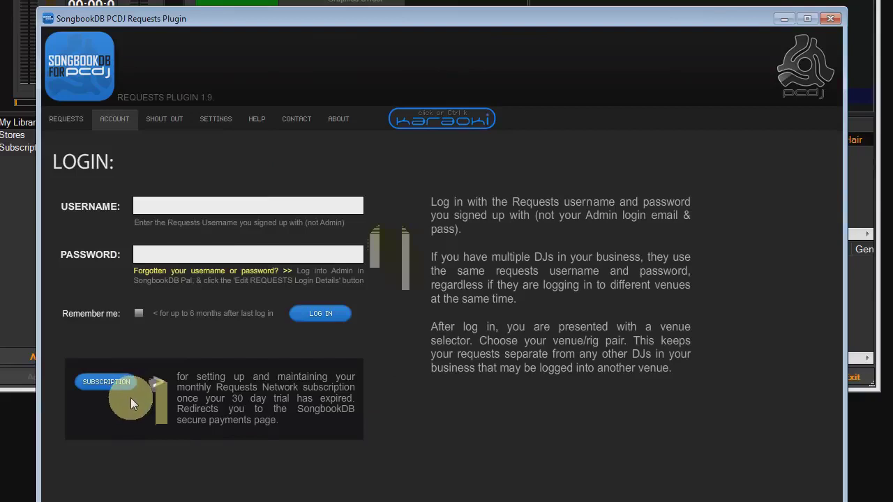
{"action": "left_click", "coordinate": [174, 131]}
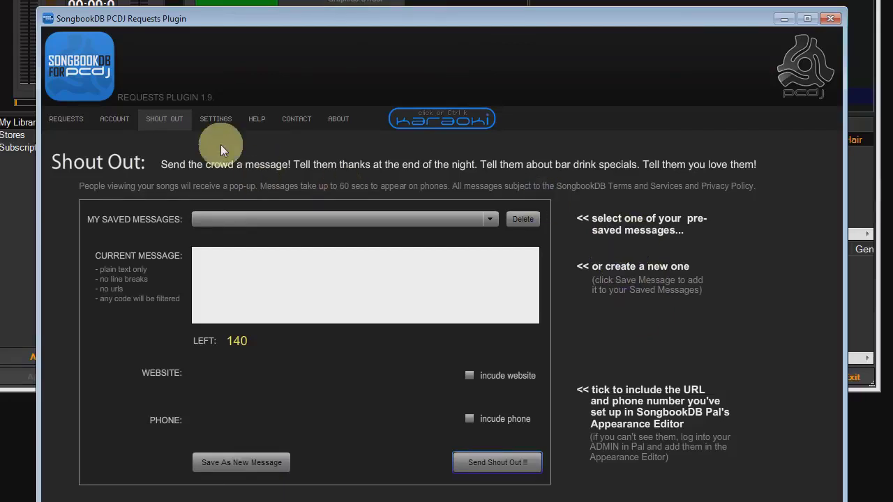
{"action": "left_click", "coordinate": [216, 120]}
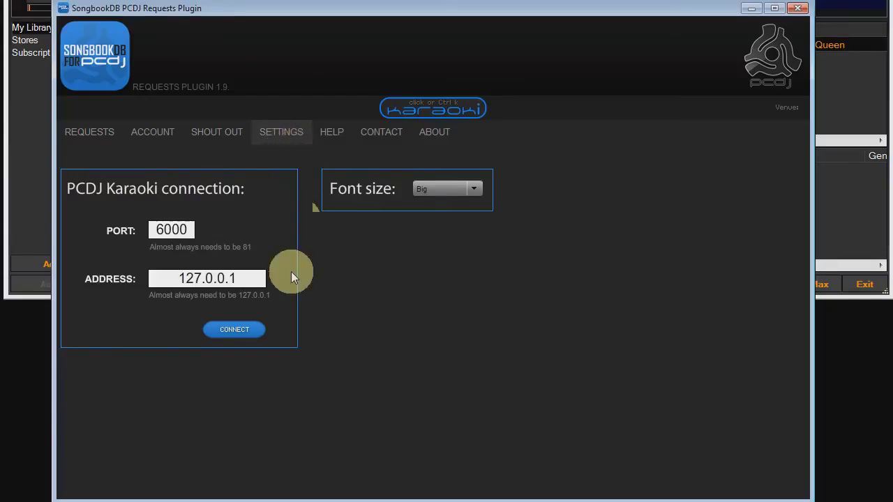
Try the Blind as a bat and Wayyyy smaller font sizes, return to Big, then view the Help and Contact pages
{"action": "left_click", "coordinate": [459, 191]}
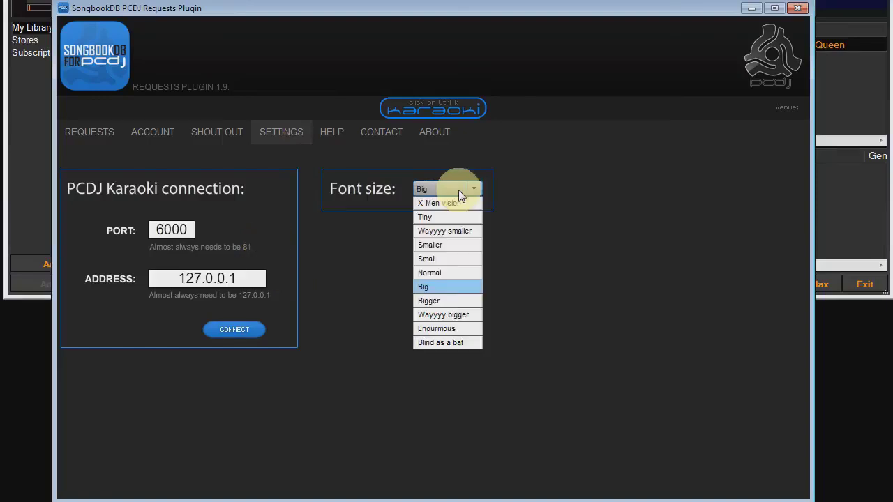
{"action": "left_click", "coordinate": [449, 341]}
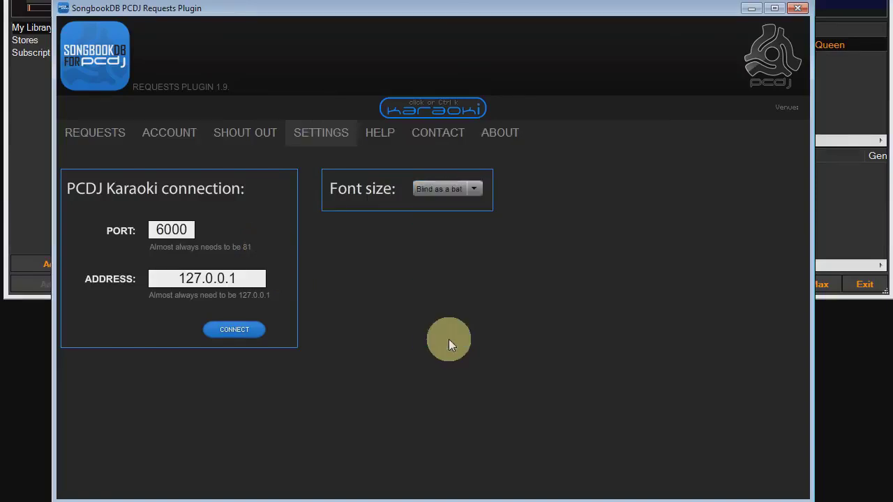
{"action": "left_click", "coordinate": [451, 189]}
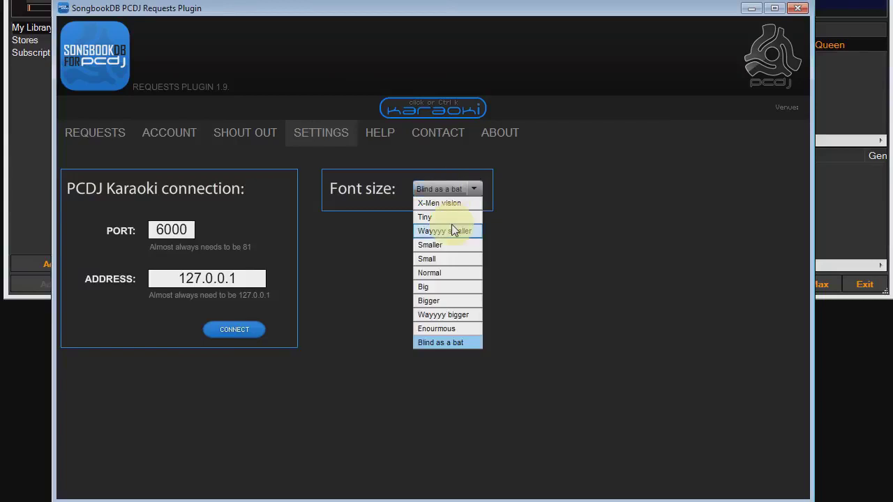
{"action": "left_click", "coordinate": [454, 233]}
{"action": "left_click", "coordinate": [452, 189]}
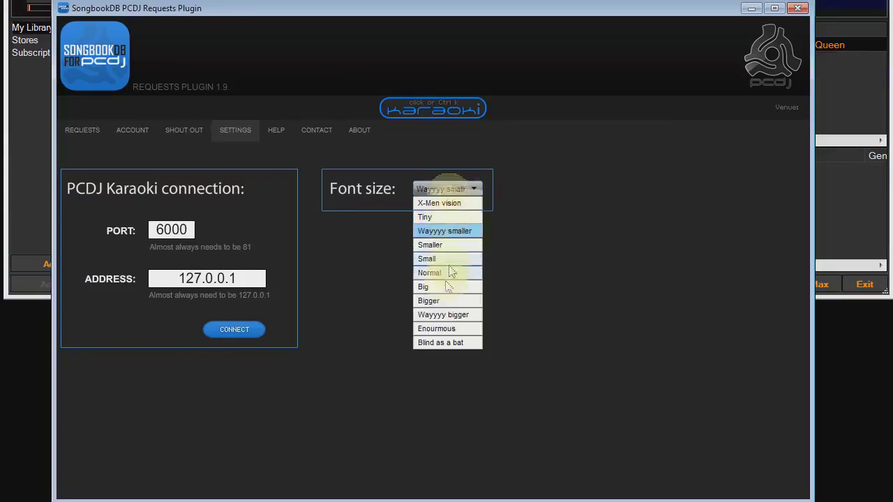
{"action": "left_click", "coordinate": [442, 286]}
{"action": "left_click", "coordinate": [258, 123]}
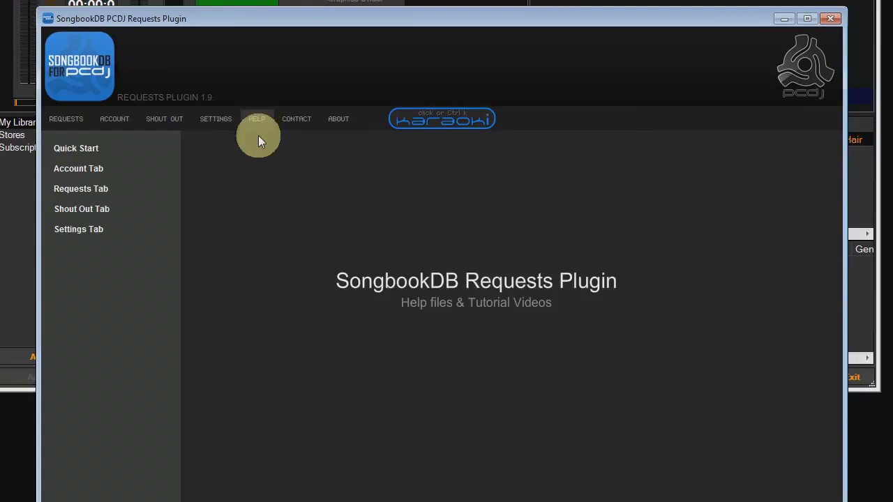
{"action": "left_click", "coordinate": [308, 130]}
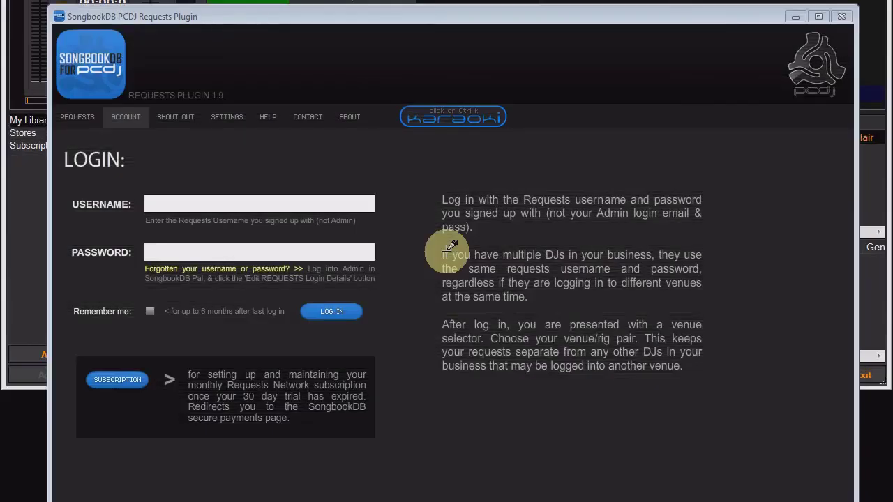
Log in with the Requests account username and password, with Remember me ticked
{"action": "left_click", "coordinate": [159, 204]}
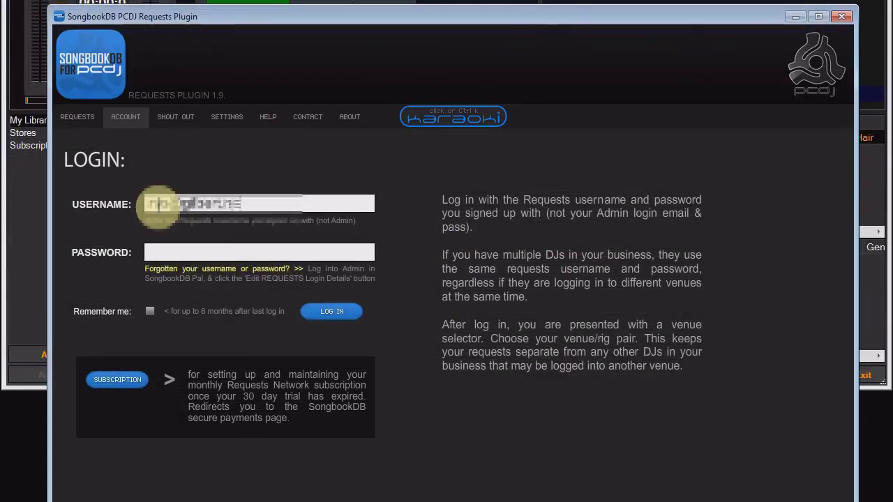
{"action": "left_click", "coordinate": [183, 252]}
{"action": "type", "text": "*********"}
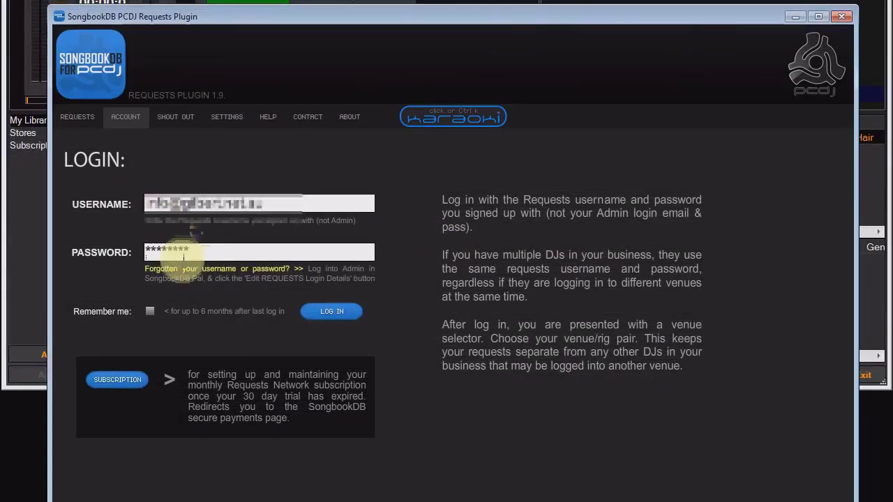
{"action": "left_click", "coordinate": [149, 312]}
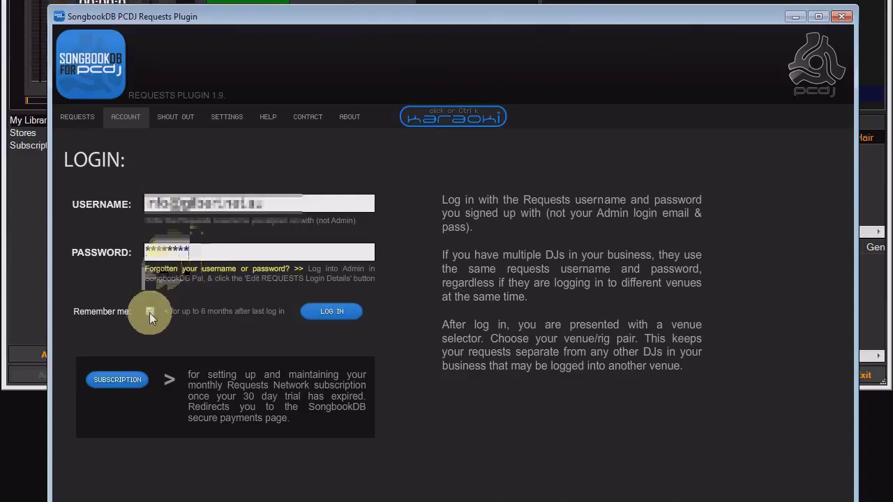
{"action": "left_click", "coordinate": [319, 316]}
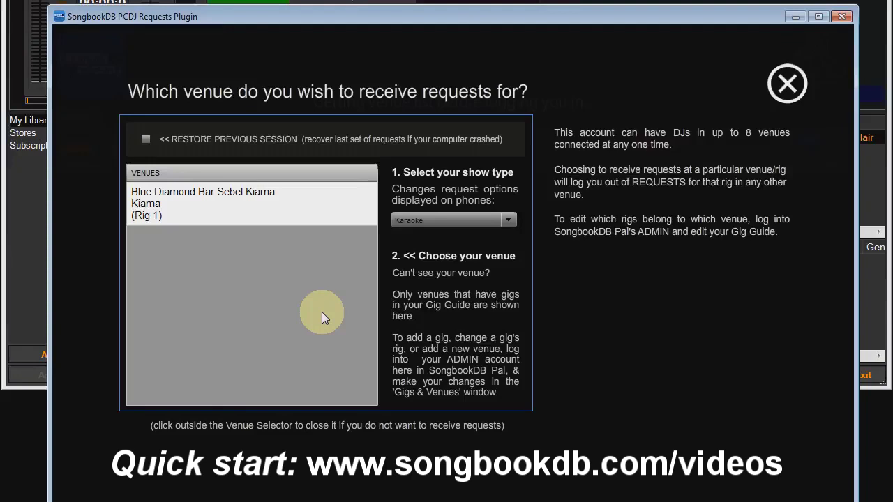
Choose the Blue Diamond Bar Sebel Kiama (Rig 1) venue and dismiss the beta-tester message
{"action": "left_click", "coordinate": [314, 206]}
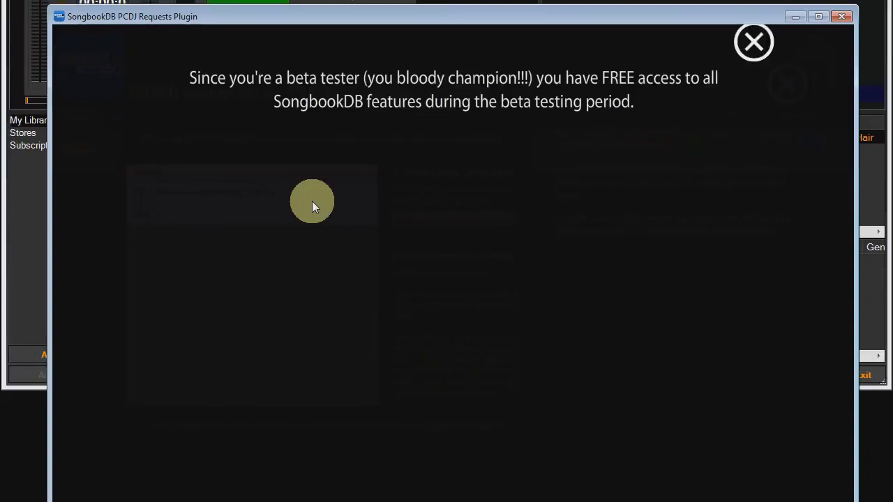
{"action": "left_click", "coordinate": [770, 46]}
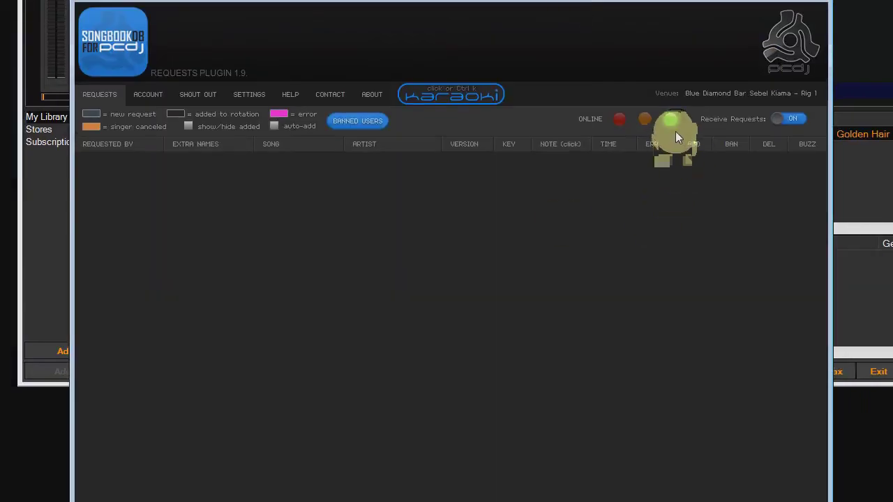
{"action": "left_click_drag", "start_coordinate": [672, 138], "coordinate": [629, 342]}
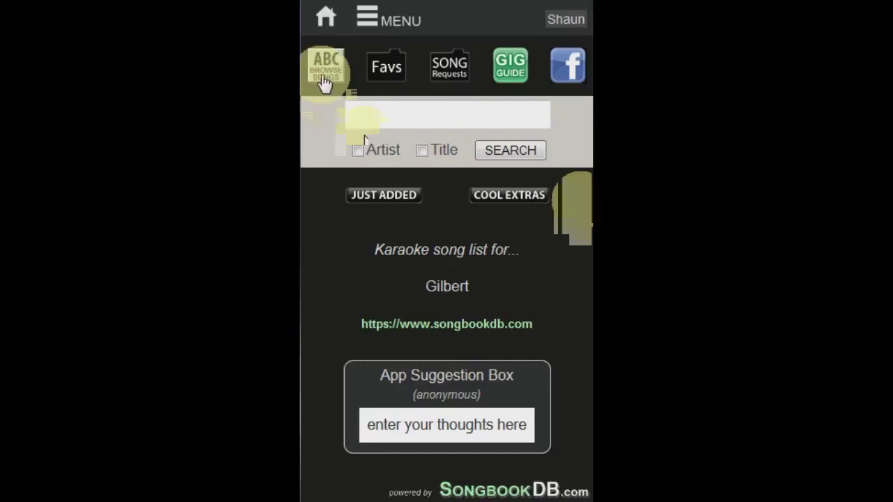
Request ABBA's Chiquitita from the A artist list with the key set 2 UP
{"action": "left_click", "coordinate": [325, 66]}
{"action": "left_click", "coordinate": [330, 213]}
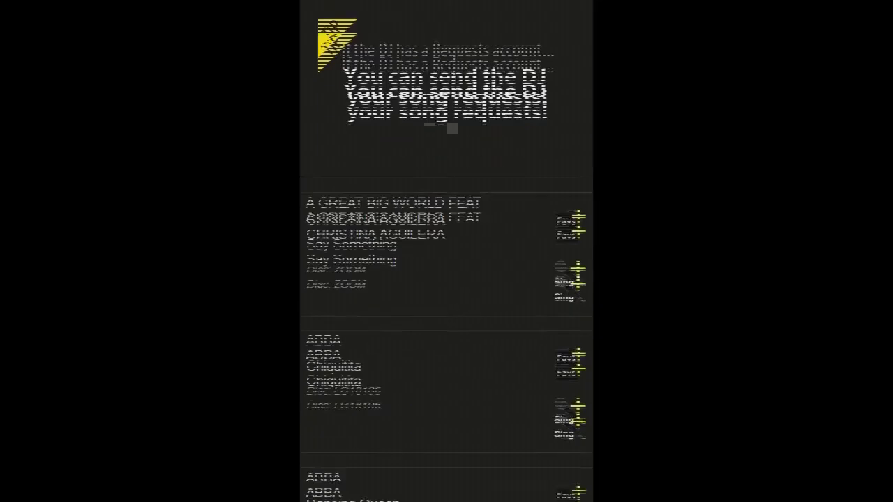
{"action": "scroll", "coordinate": [446, 279], "scroll_direction": "down", "scroll_amount": 3}
{"action": "left_click", "coordinate": [572, 156]}
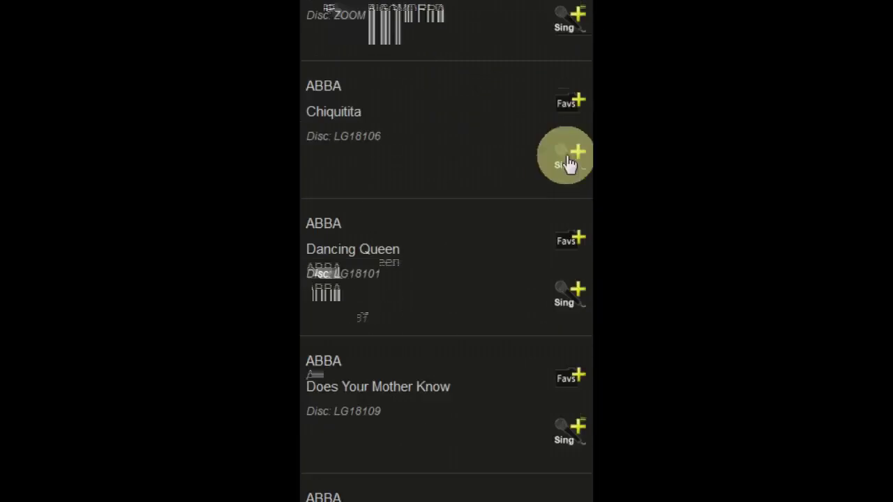
{"action": "left_click", "coordinate": [509, 183]}
{"action": "left_click", "coordinate": [441, 417]}
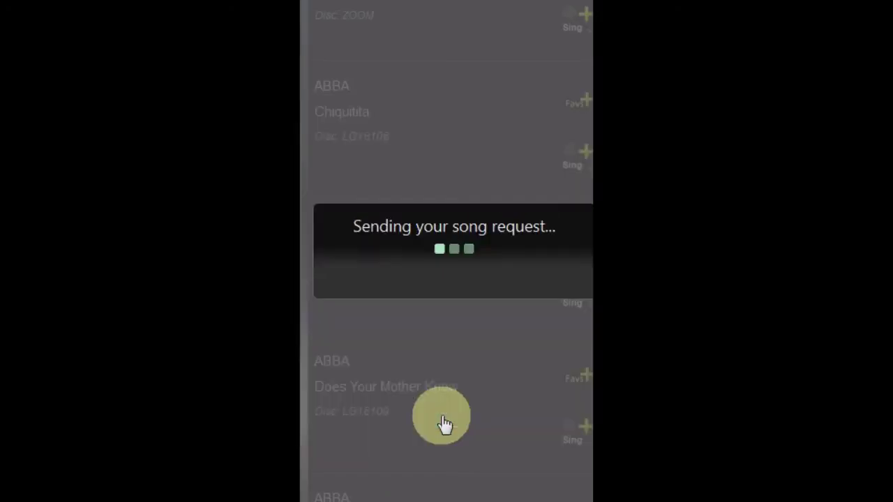
{"action": "left_click", "coordinate": [550, 288]}
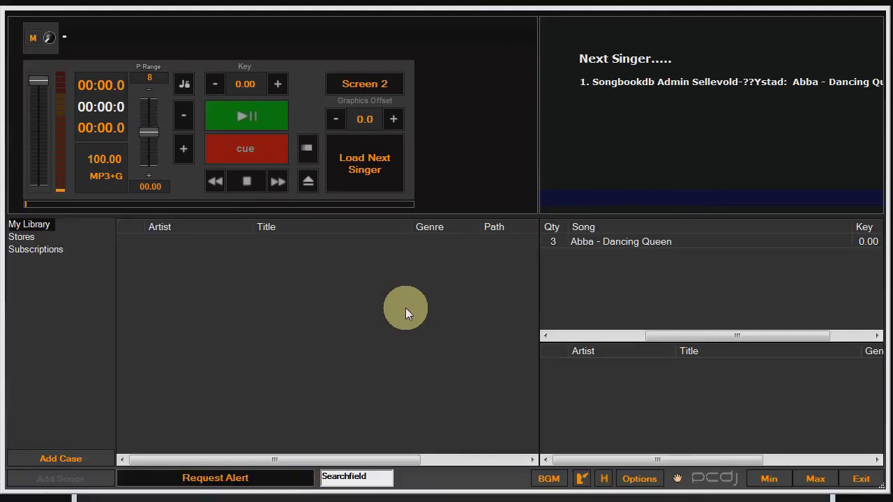
Add the incoming ABBA Chiquitita request to Karaoki and set already-added requests to show
{"action": "left_click", "coordinate": [239, 478]}
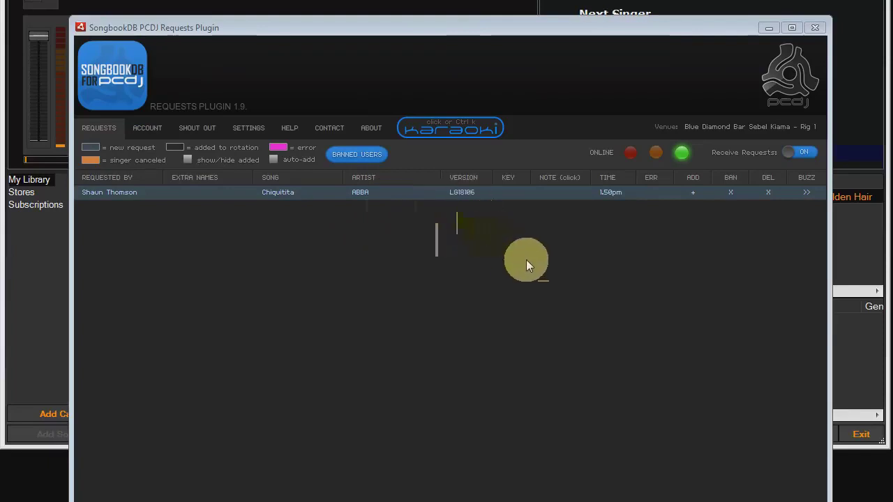
{"action": "left_click", "coordinate": [695, 191]}
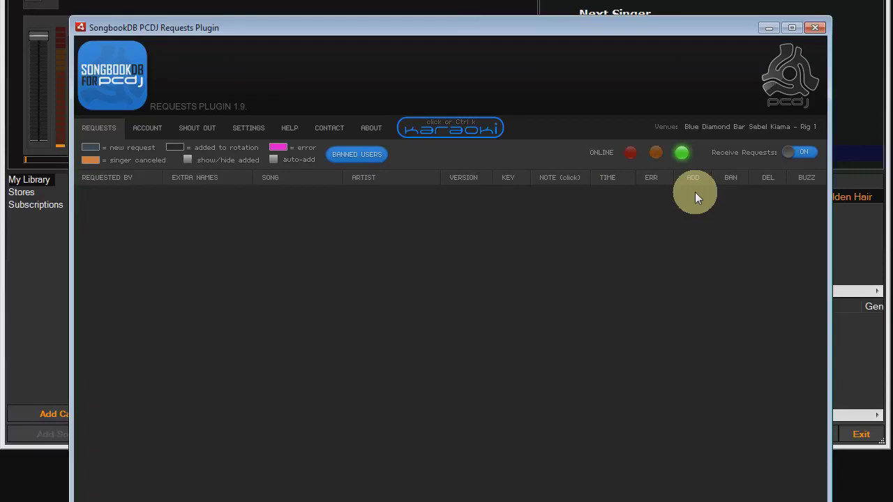
{"action": "left_click", "coordinate": [187, 161]}
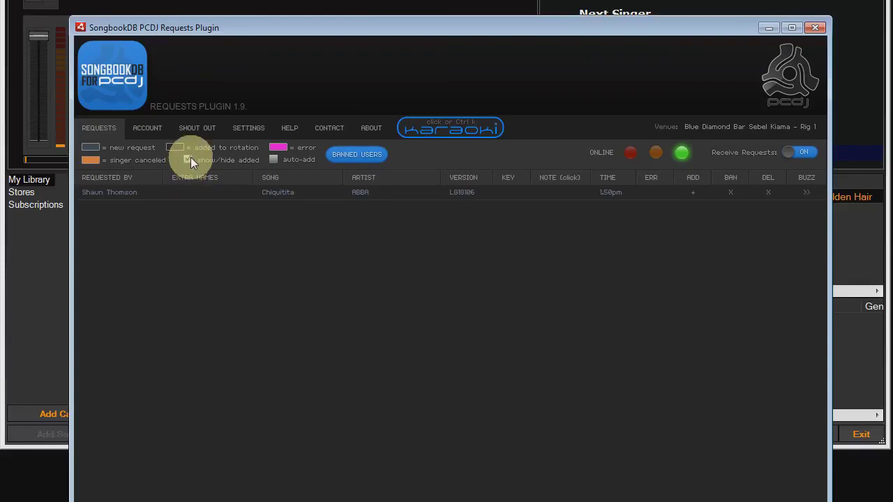
{"action": "left_click", "coordinate": [189, 160]}
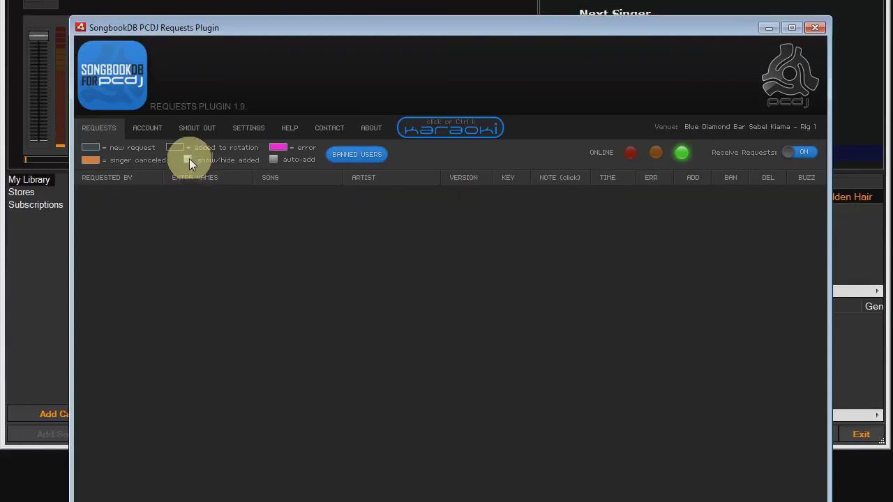
{"action": "left_click", "coordinate": [188, 160]}
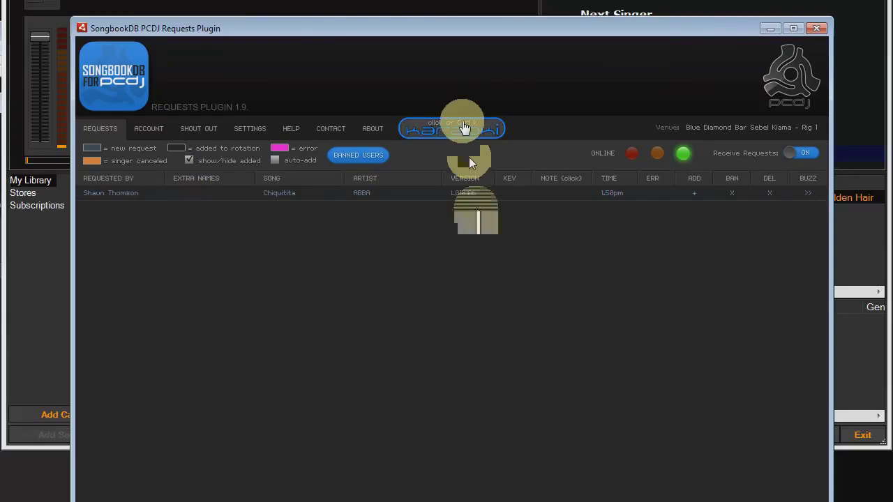
Open the new singer's Singer Data in Karaoki to confirm Abba - Chiquitita, moving the window aside
{"action": "left_click", "coordinate": [464, 128]}
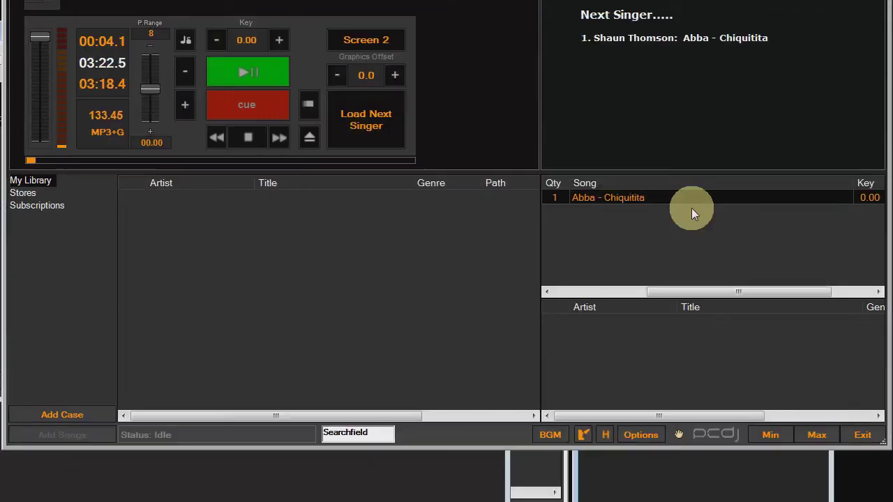
{"action": "left_click", "coordinate": [579, 437]}
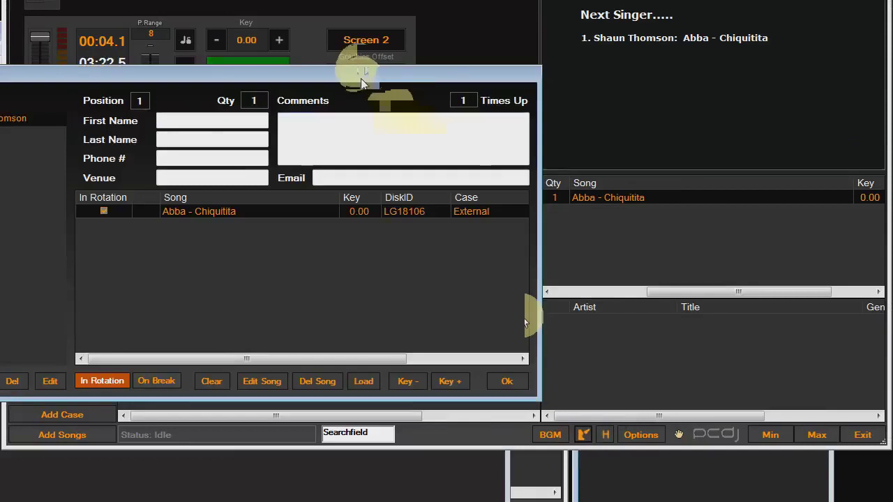
{"action": "left_click_drag", "start_coordinate": [359, 68], "coordinate": [600, 62]}
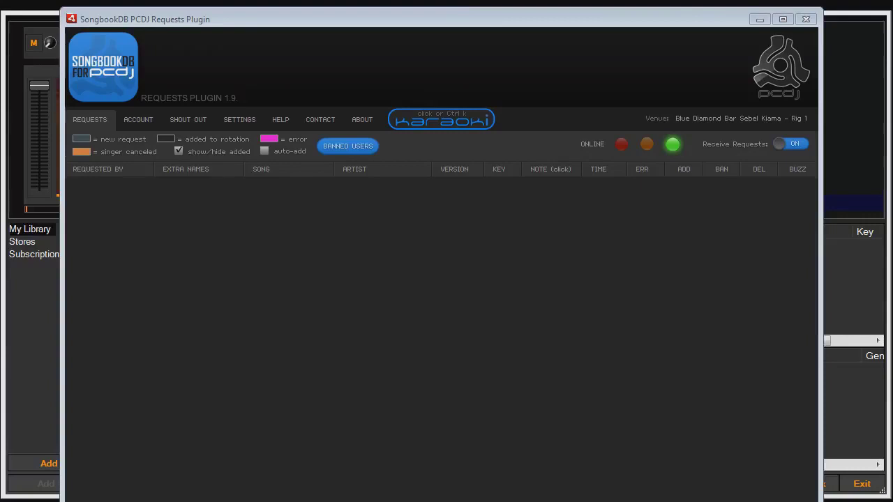
Enable auto-add so new requests go straight into Karaoki's rotation
{"action": "left_click", "coordinate": [265, 151]}
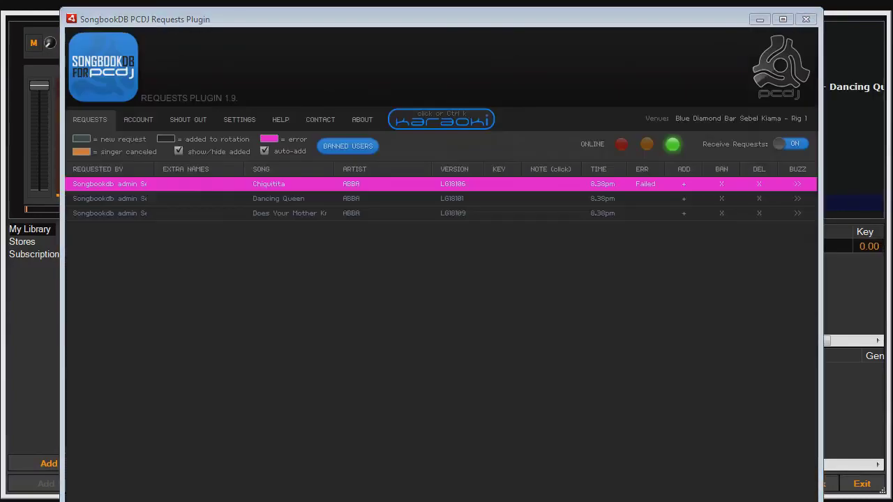
{"action": "left_click", "coordinate": [447, 249]}
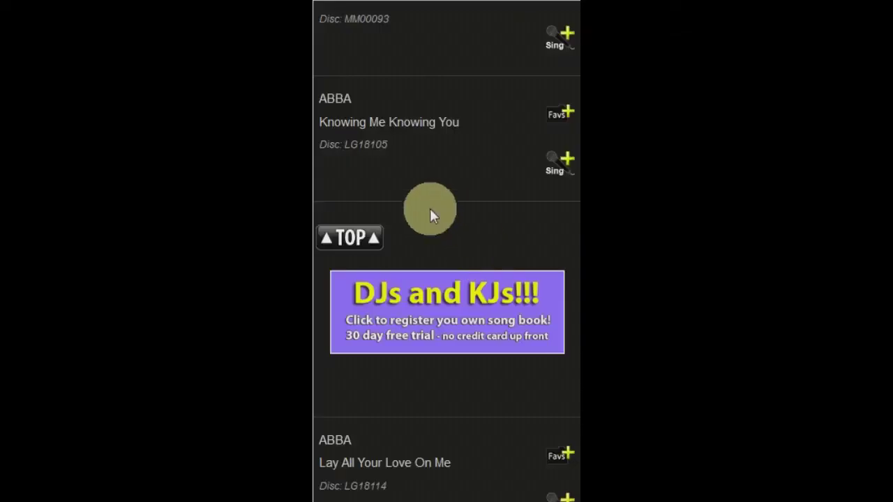
Open the singer's SONG Requests list and delete the Chiquitita request
{"action": "left_click", "coordinate": [358, 240]}
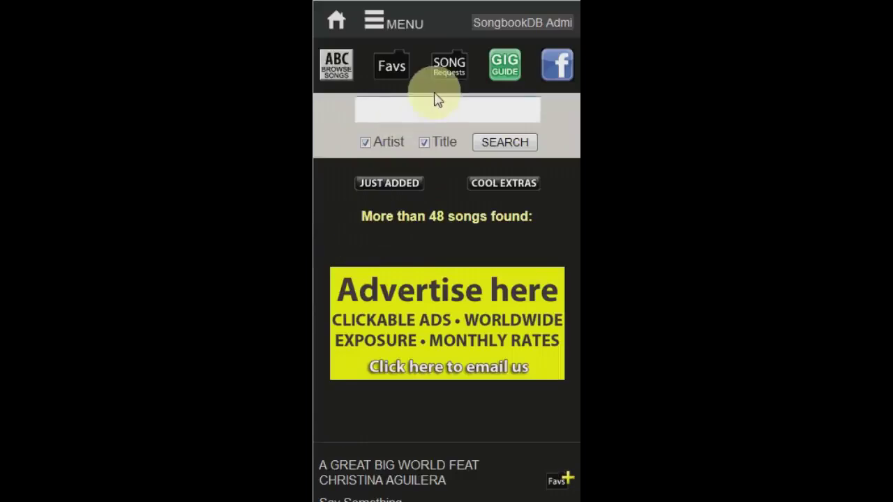
{"action": "left_click", "coordinate": [454, 70]}
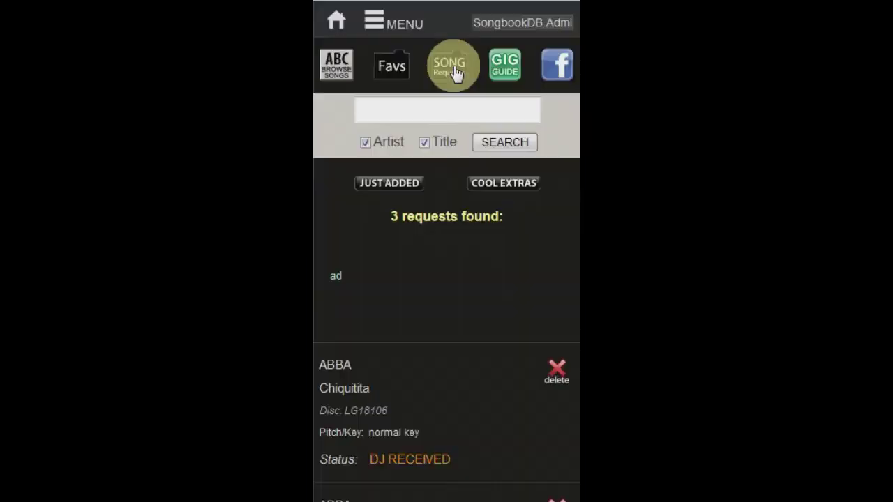
{"action": "scroll", "coordinate": [569, 104], "scroll_direction": "down", "scroll_amount": 2}
{"action": "scroll", "coordinate": [567, 140], "scroll_direction": "down", "scroll_amount": 3}
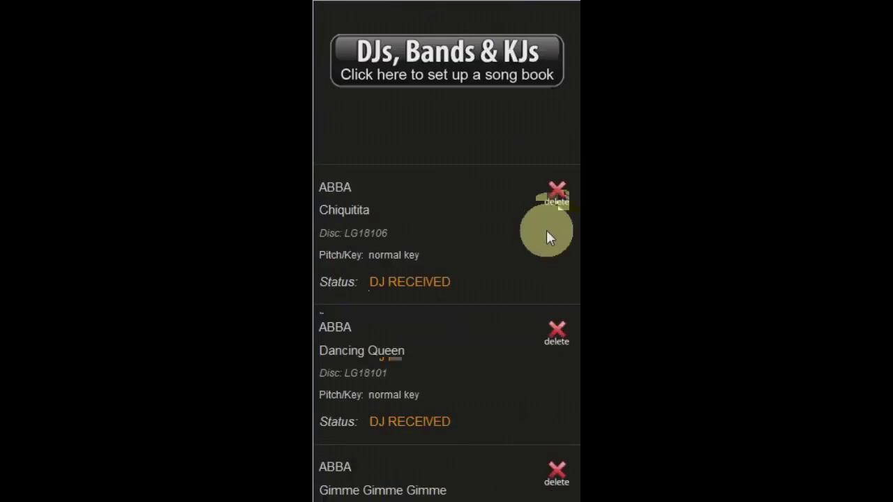
{"action": "left_click", "coordinate": [559, 194]}
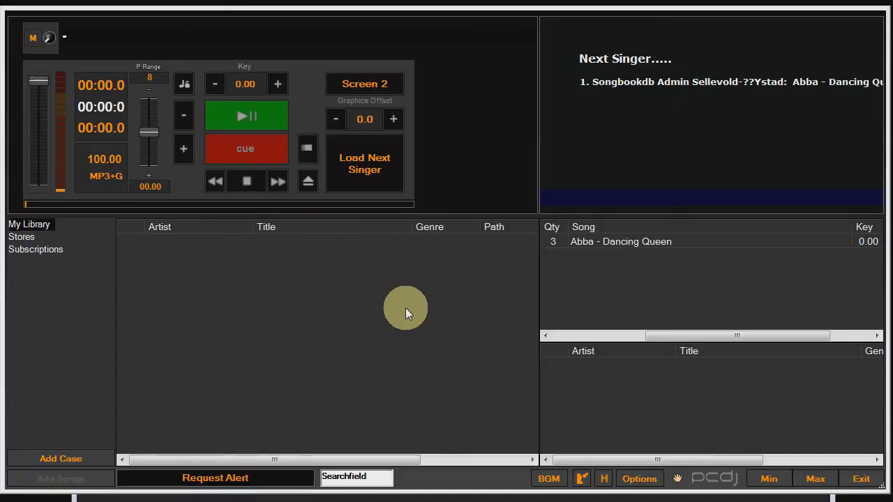
Delete the singer-canceled orange Chiquitita request from the plugin's request list
{"action": "left_click", "coordinate": [235, 478]}
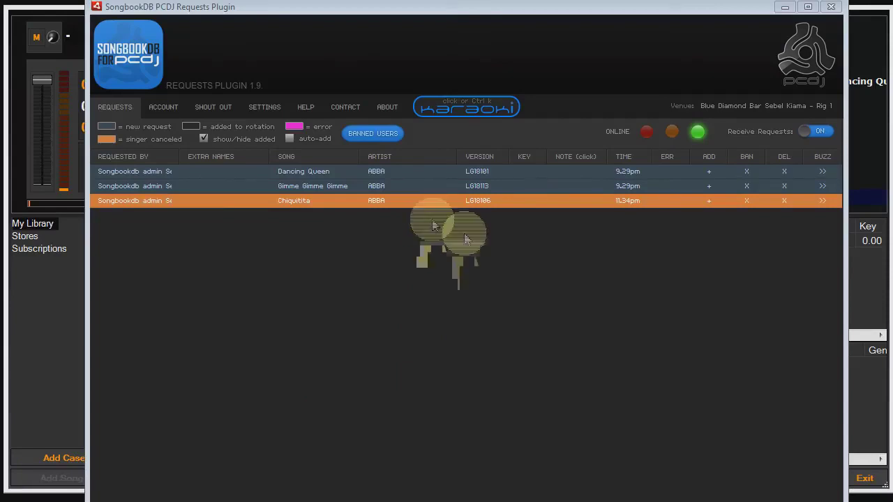
{"action": "left_click", "coordinate": [784, 201]}
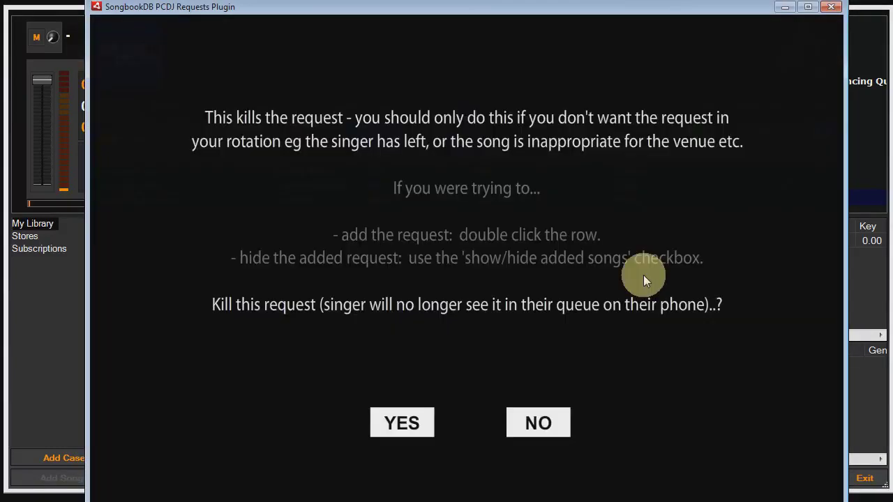
{"action": "left_click", "coordinate": [402, 433]}
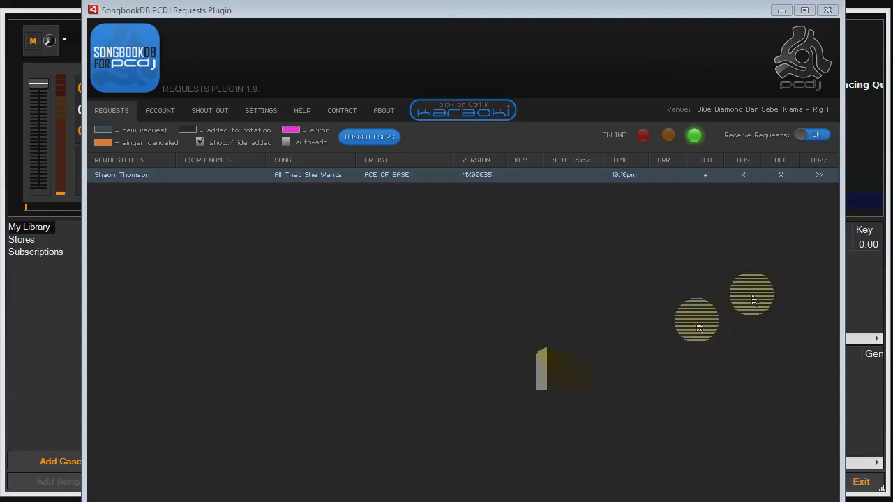
Ban the singer behind the ACE OF BASE 'All That She Wants' request, confirming with YES
{"action": "left_click", "coordinate": [744, 177]}
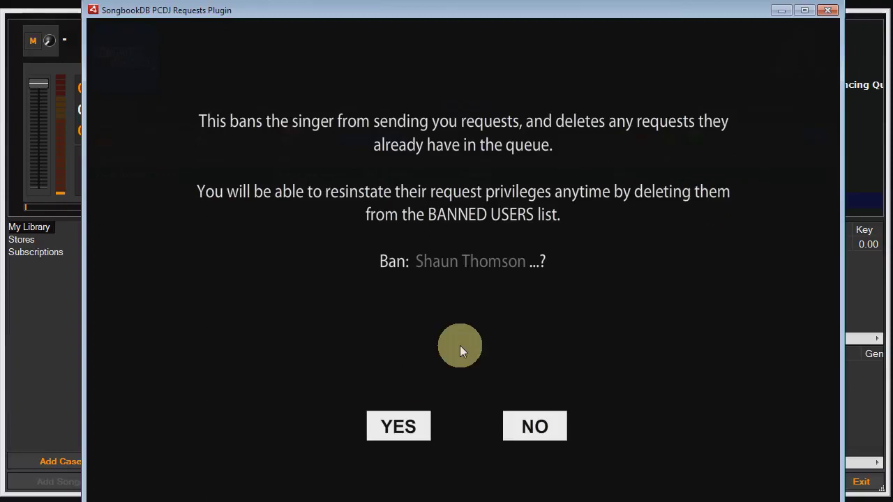
{"action": "left_click", "coordinate": [405, 424]}
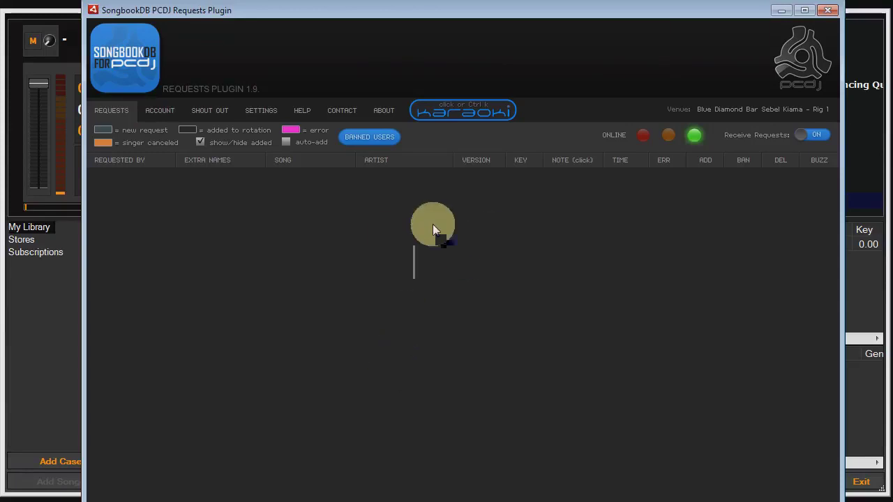
Remove the singer from the Banned Users list, restoring their request privileges
{"action": "left_click", "coordinate": [372, 138]}
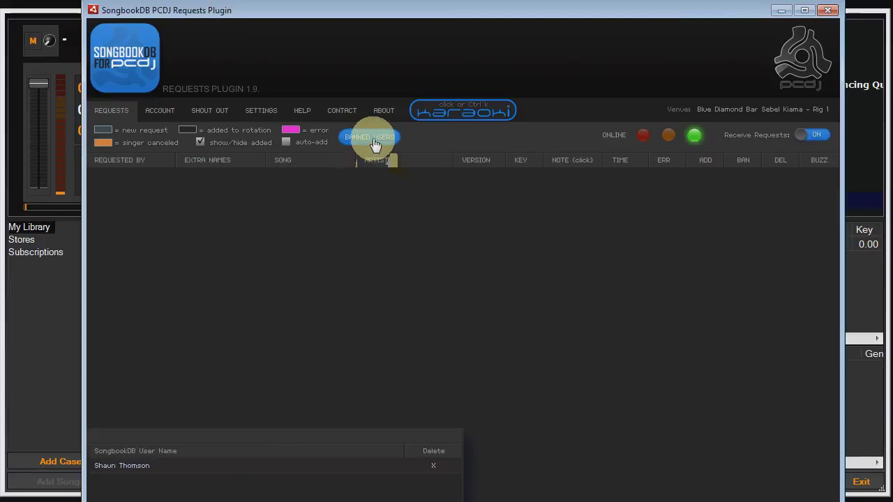
{"action": "left_click", "coordinate": [440, 467]}
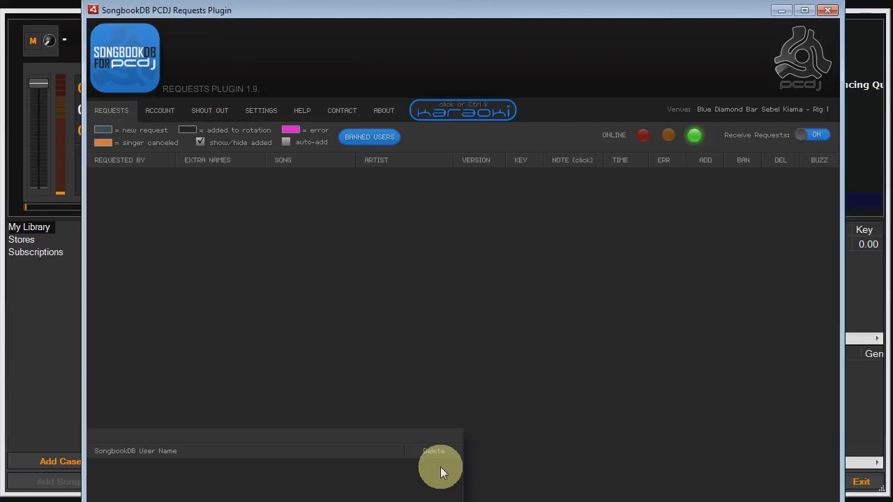
{"action": "left_click", "coordinate": [375, 139]}
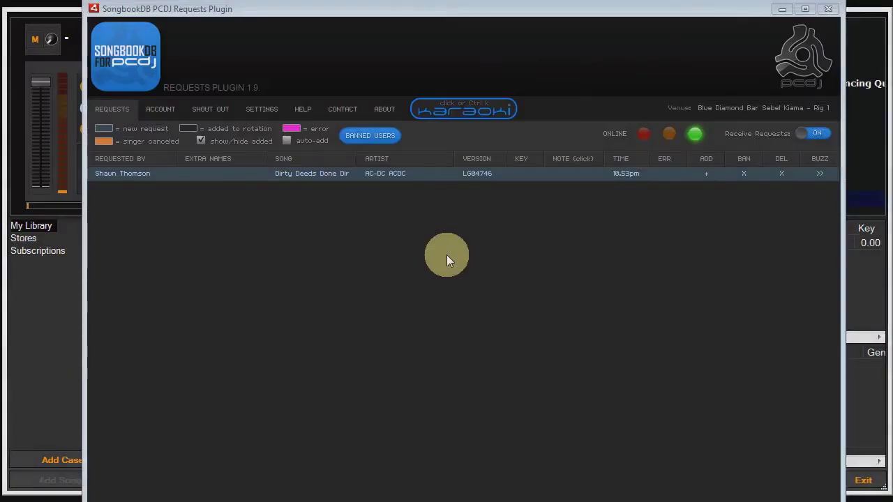
Buzz the singer of AC-DC's 'Dirty Deeds Done Dirt Cheap' that their song is ready
{"action": "left_click", "coordinate": [826, 173]}
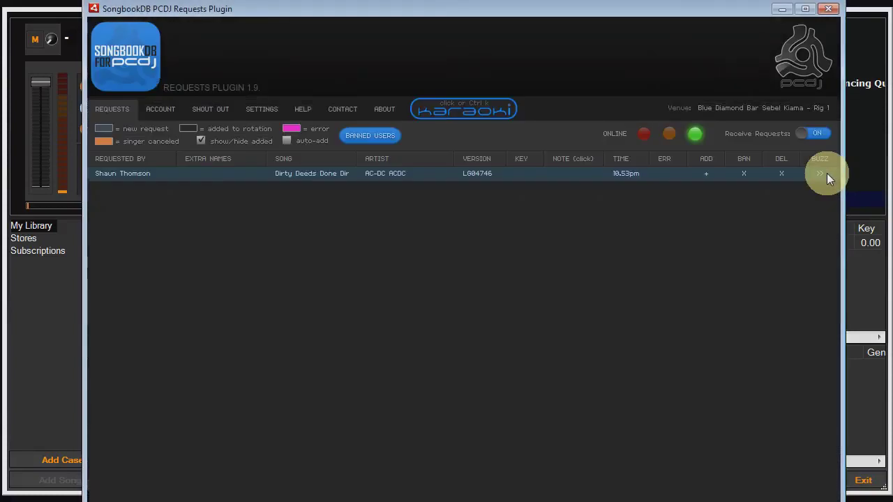